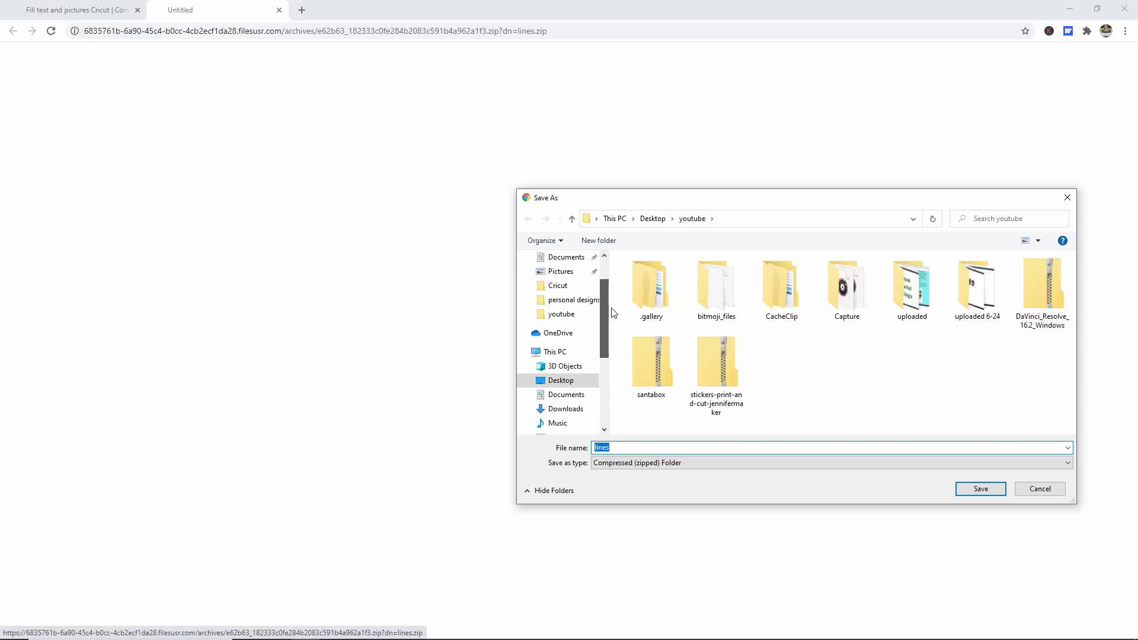
Save the lines zip file in the Desktop's Cricut folder and open the downloaded archive
click(560, 315)
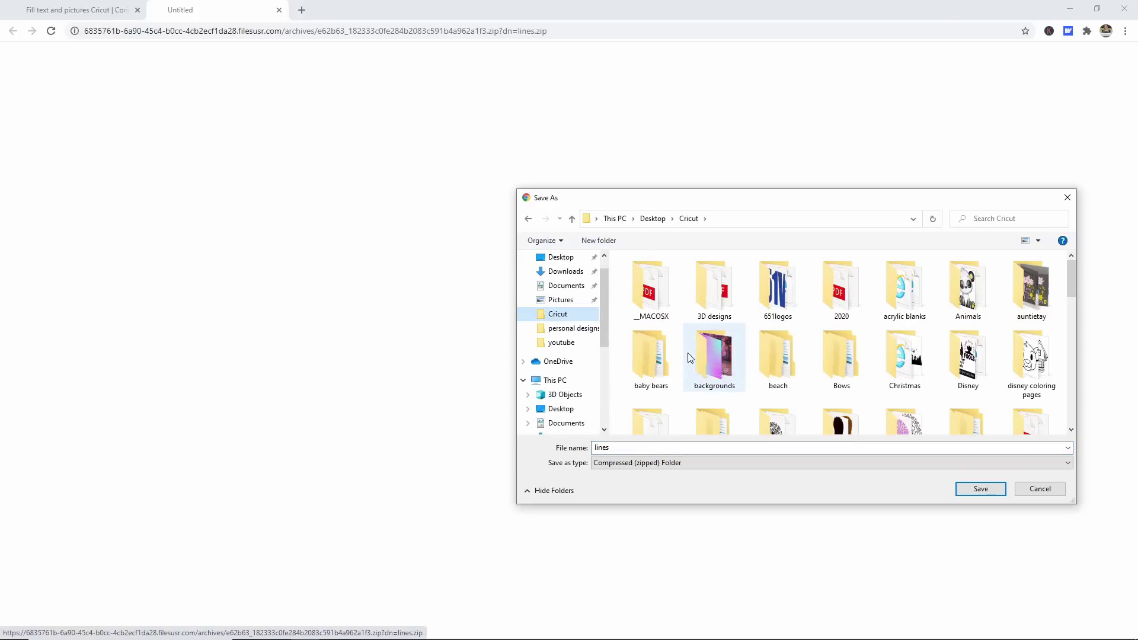
click(970, 491)
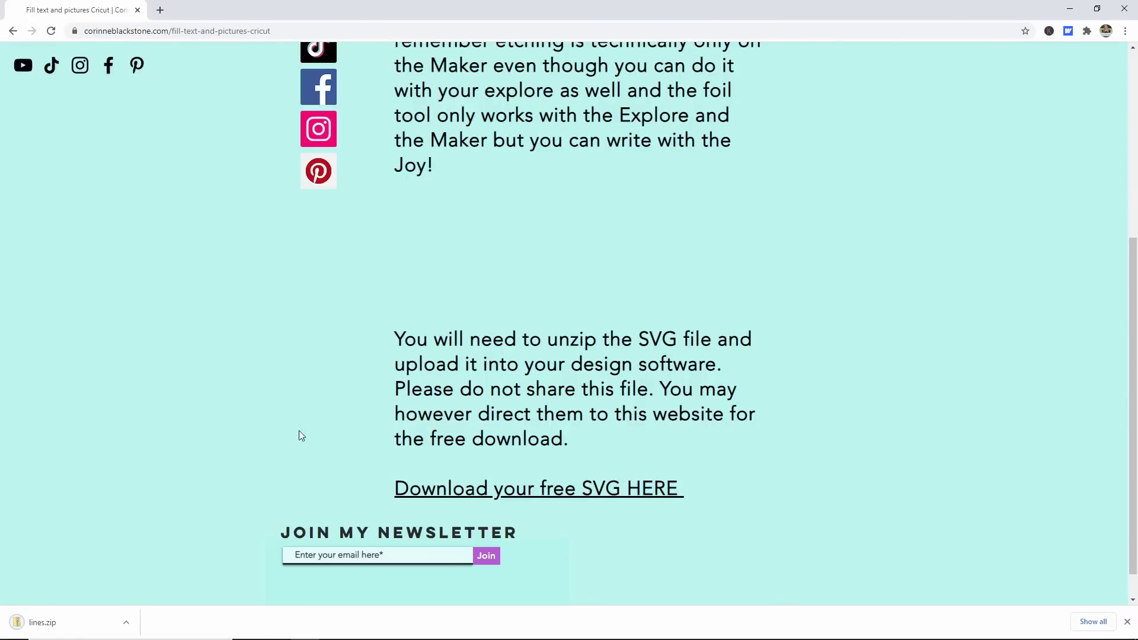
click(65, 624)
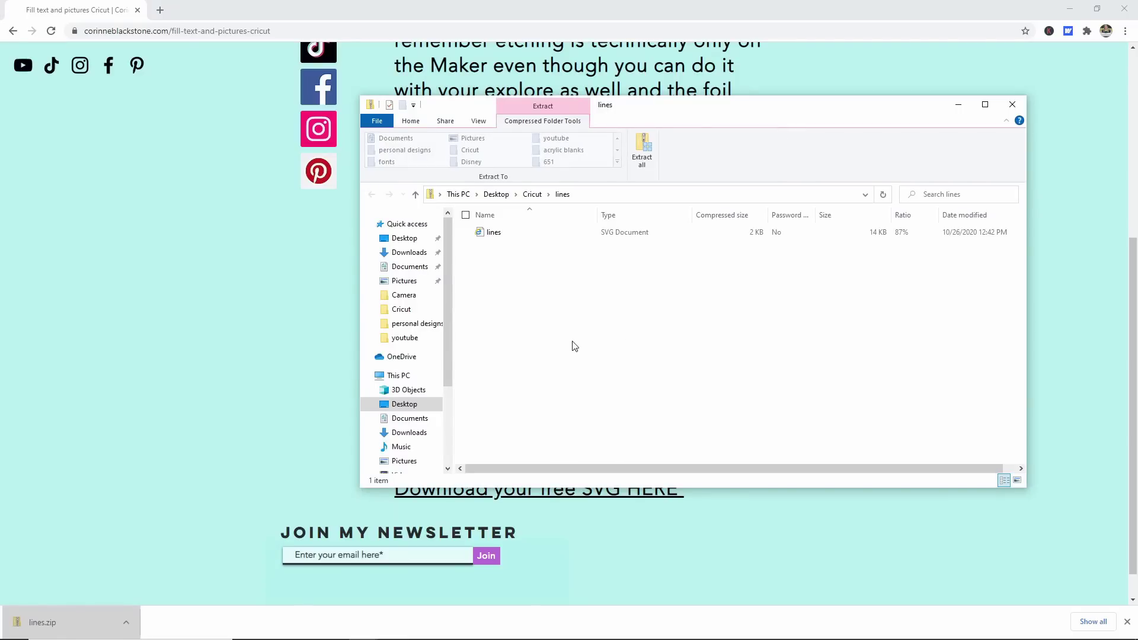
Extract the lines SVG from the zip archive into the Desktop's Cricut folder
click(560, 237)
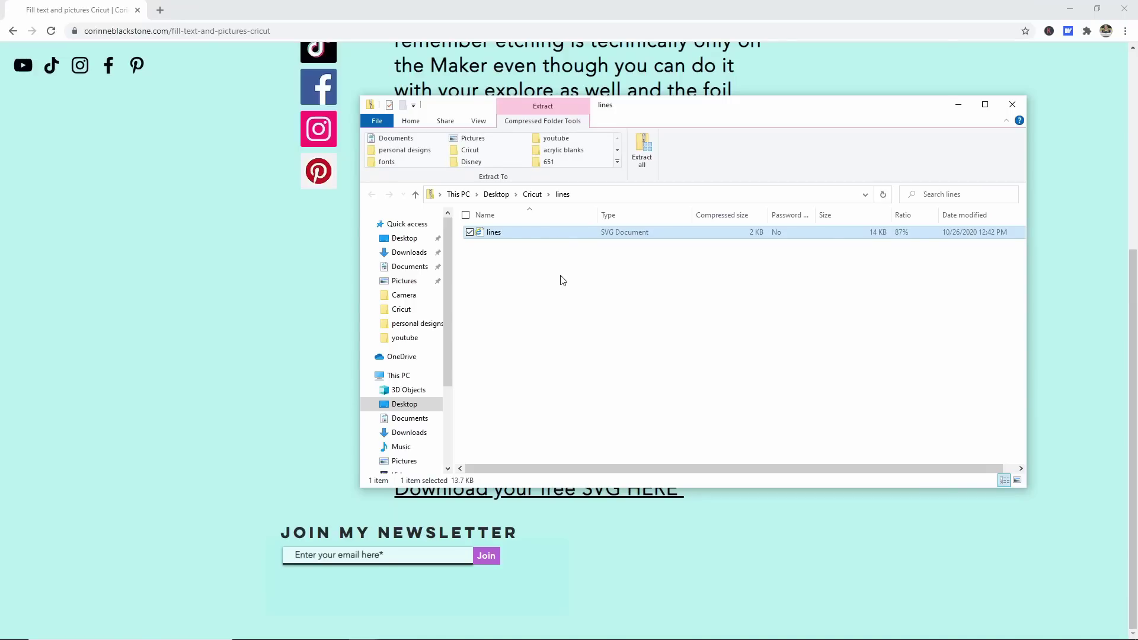
click(646, 153)
click(700, 276)
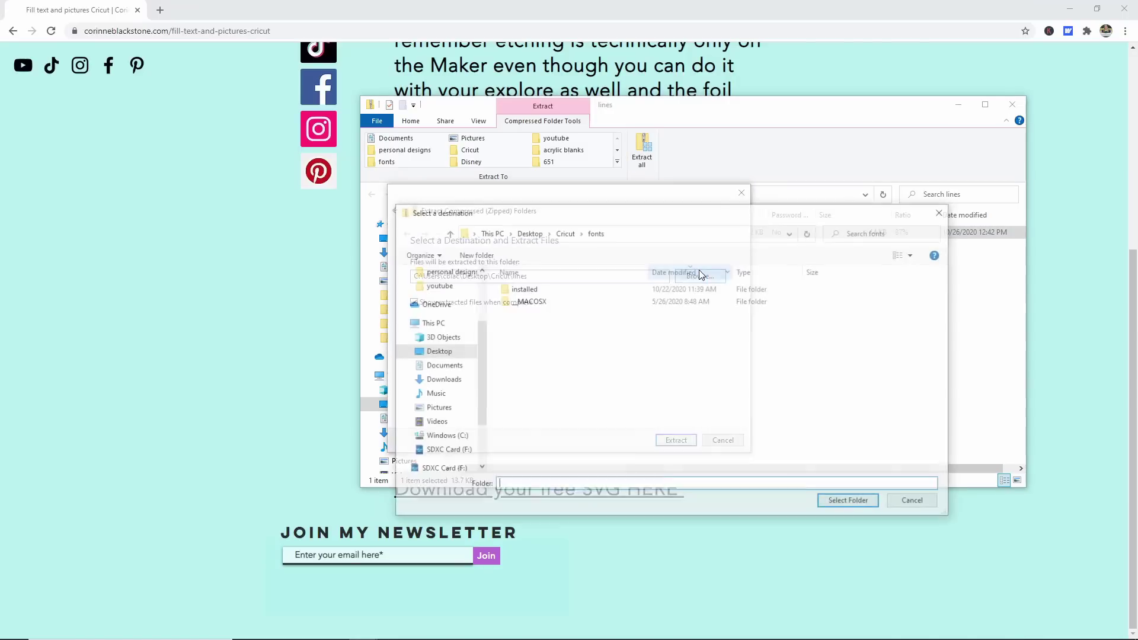
click(566, 233)
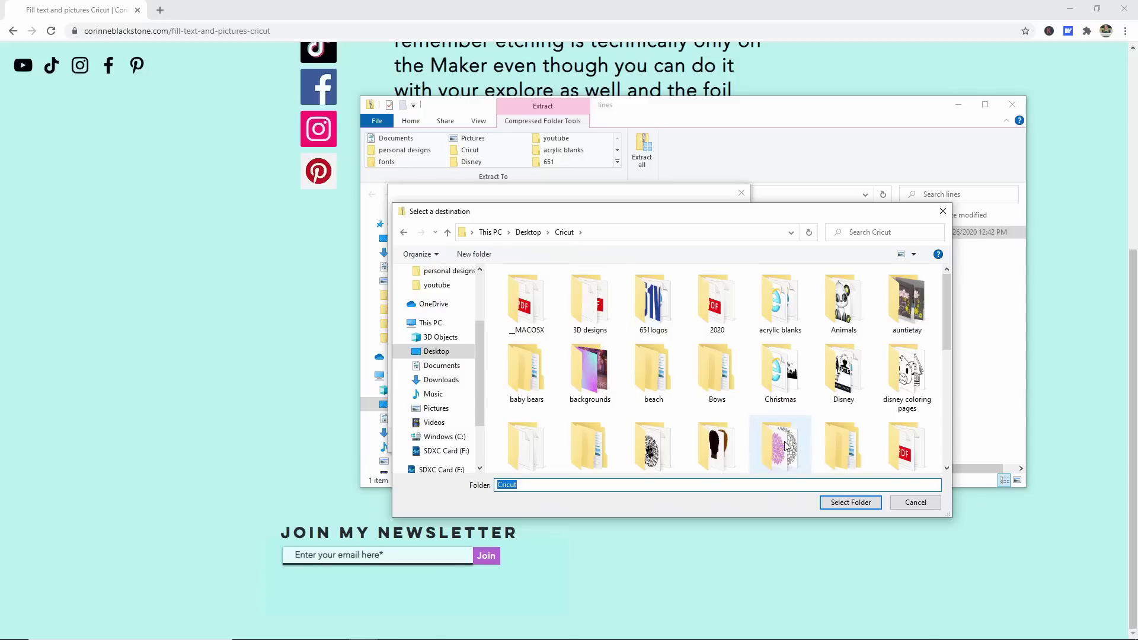
click(852, 503)
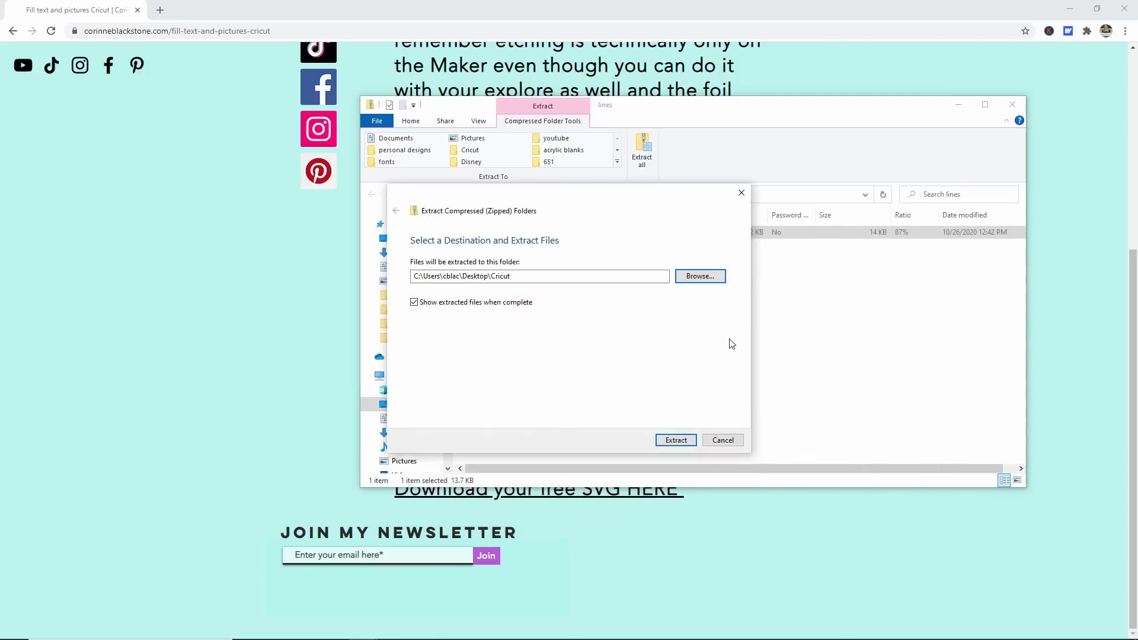
click(673, 441)
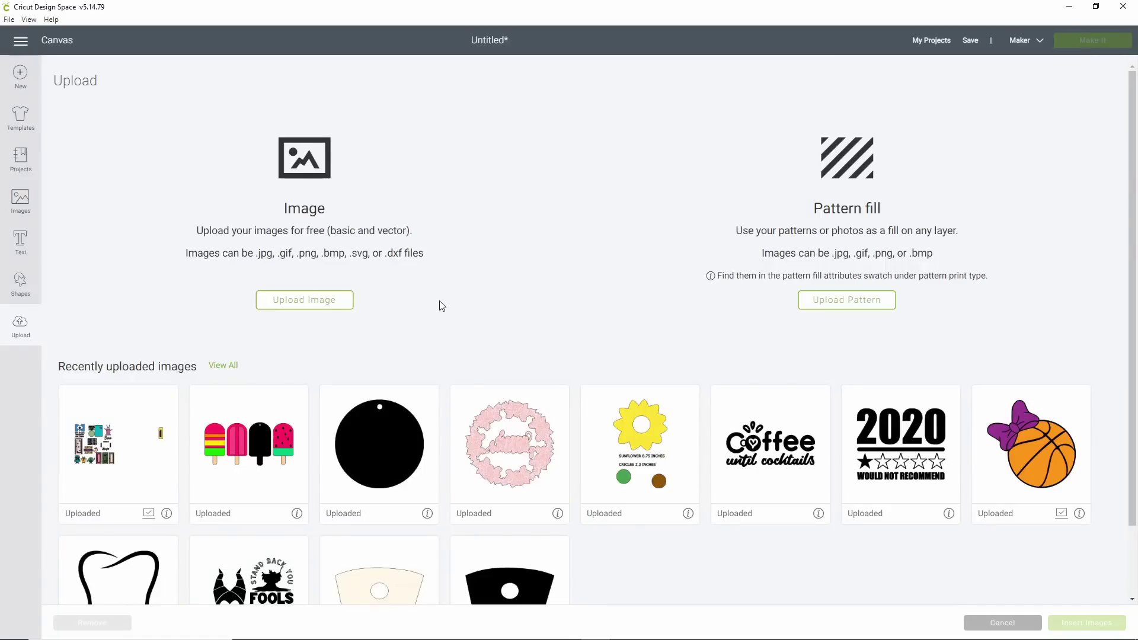
In Cricut Design Space, upload the lines SVG from the personal designs folder and insert it on the canvas
click(342, 309)
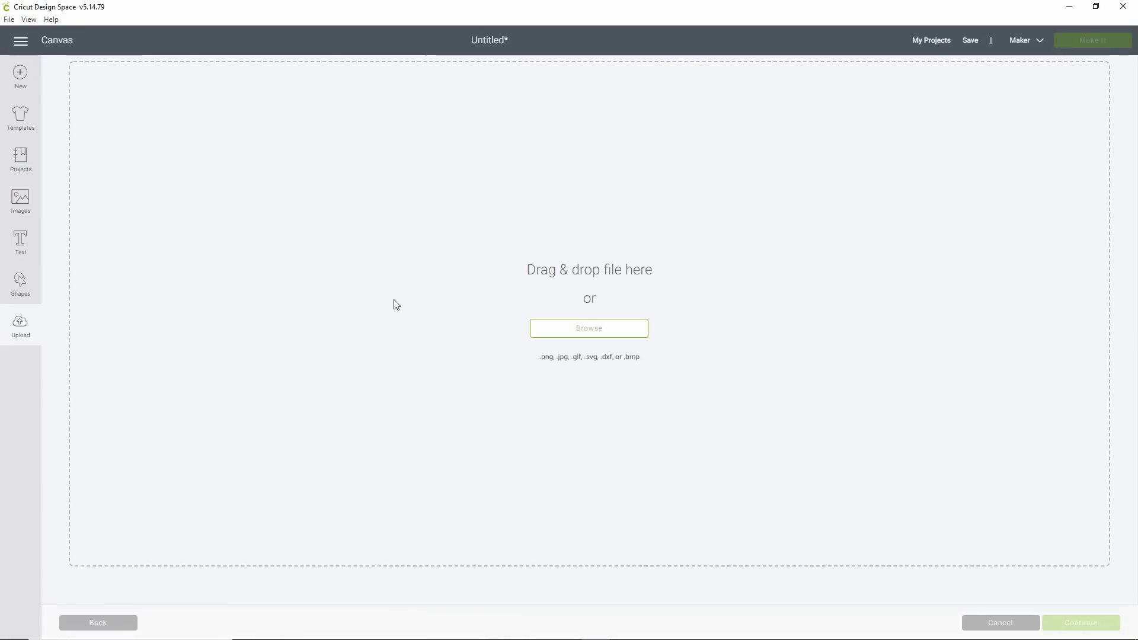
click(587, 329)
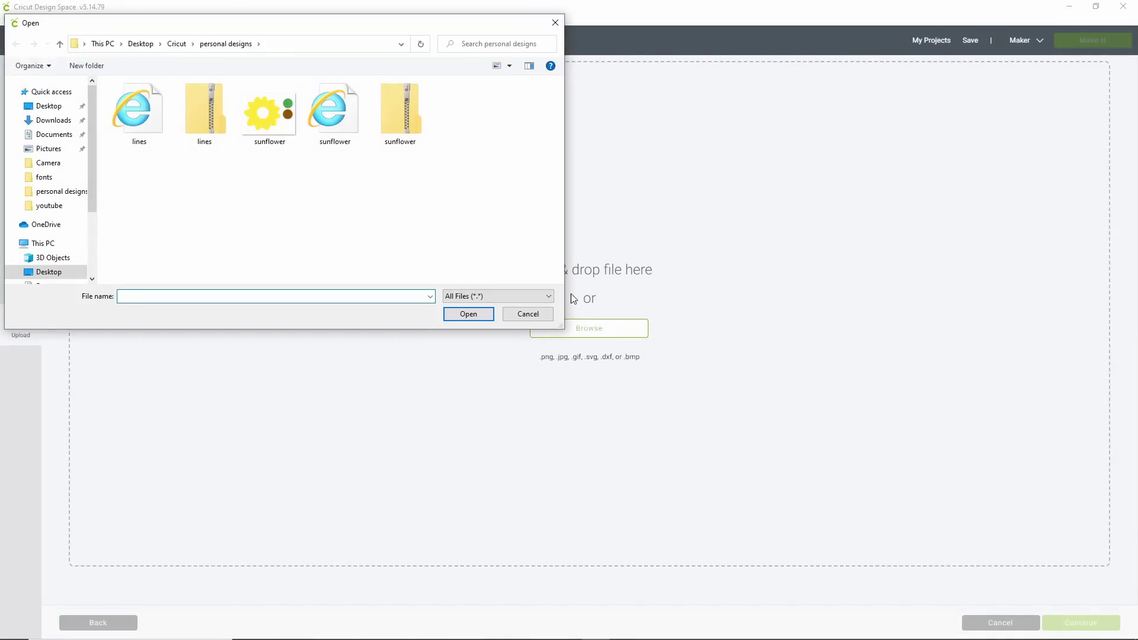
double_click(143, 125)
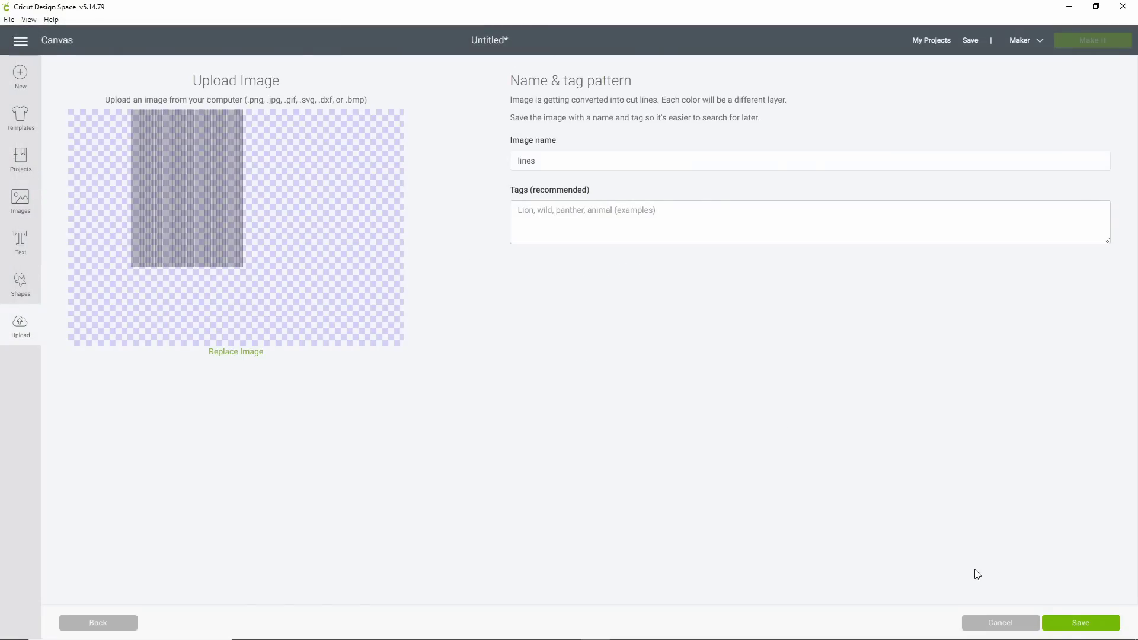
click(1074, 626)
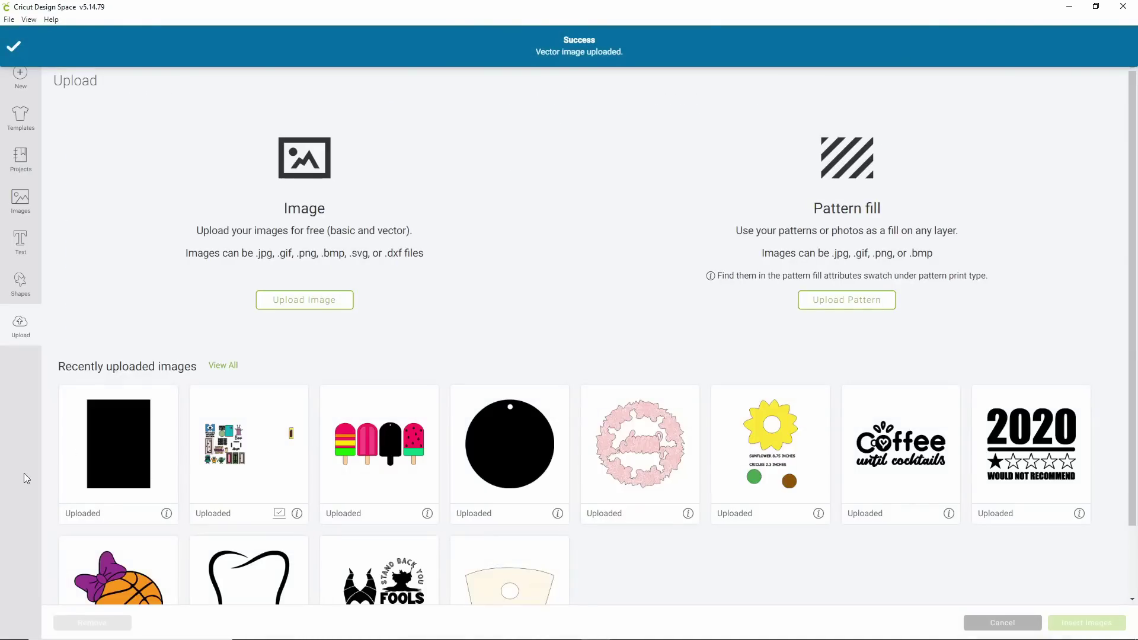
click(115, 431)
click(1072, 624)
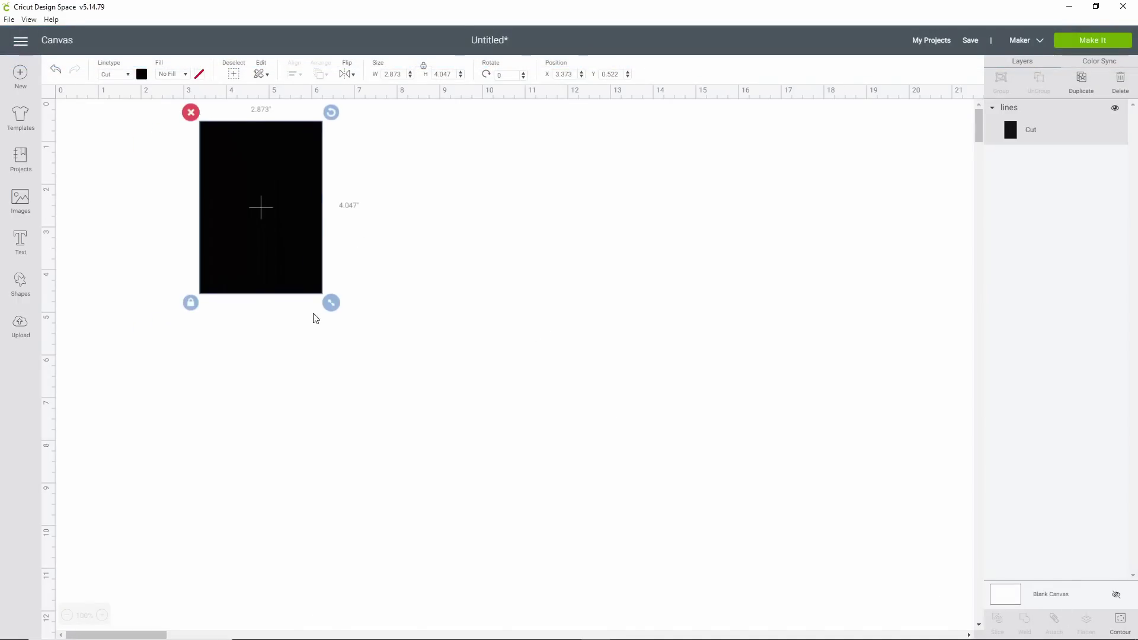
Enlarge the lines image proportionally to about 6.58 by 9.27 inches and deselect it
drag(331, 303, 806, 605)
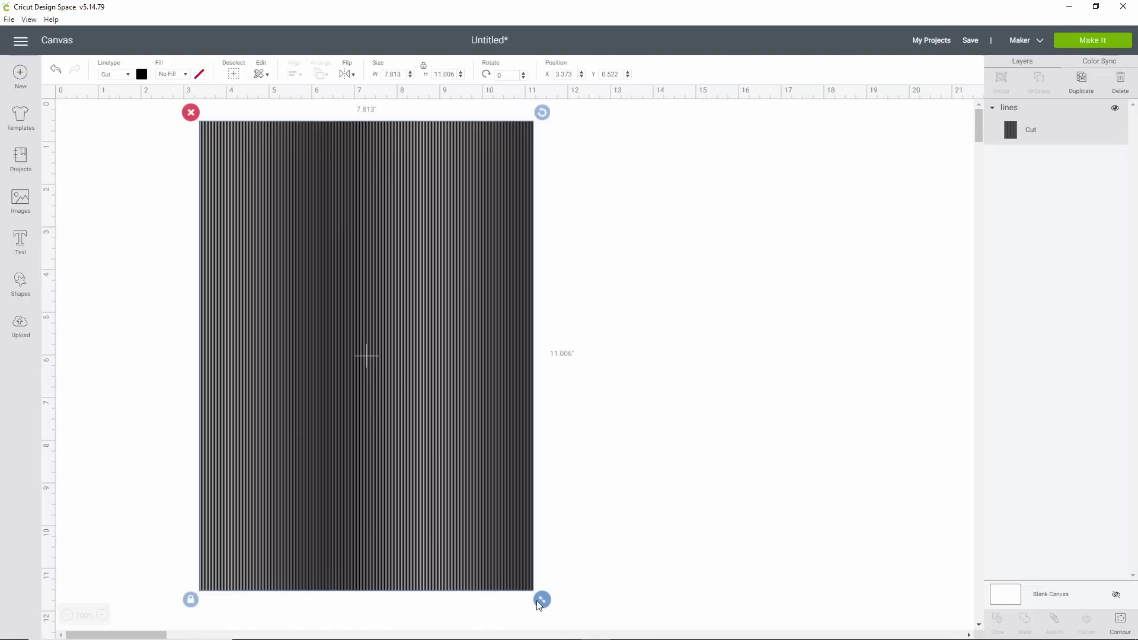
drag(539, 605, 492, 535)
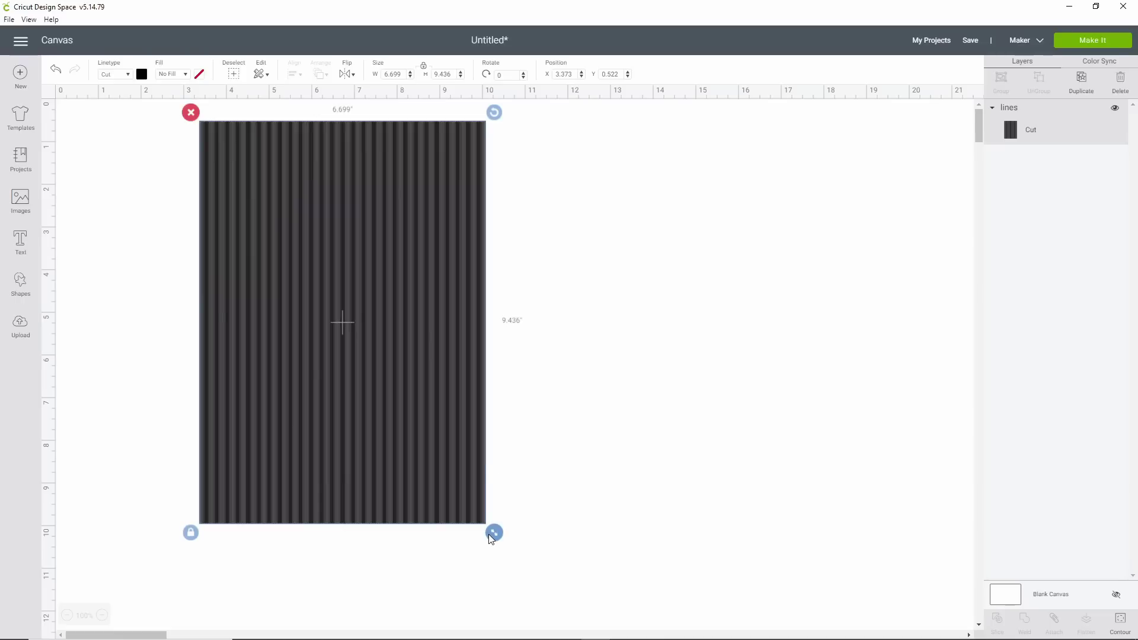
drag(496, 537, 490, 530)
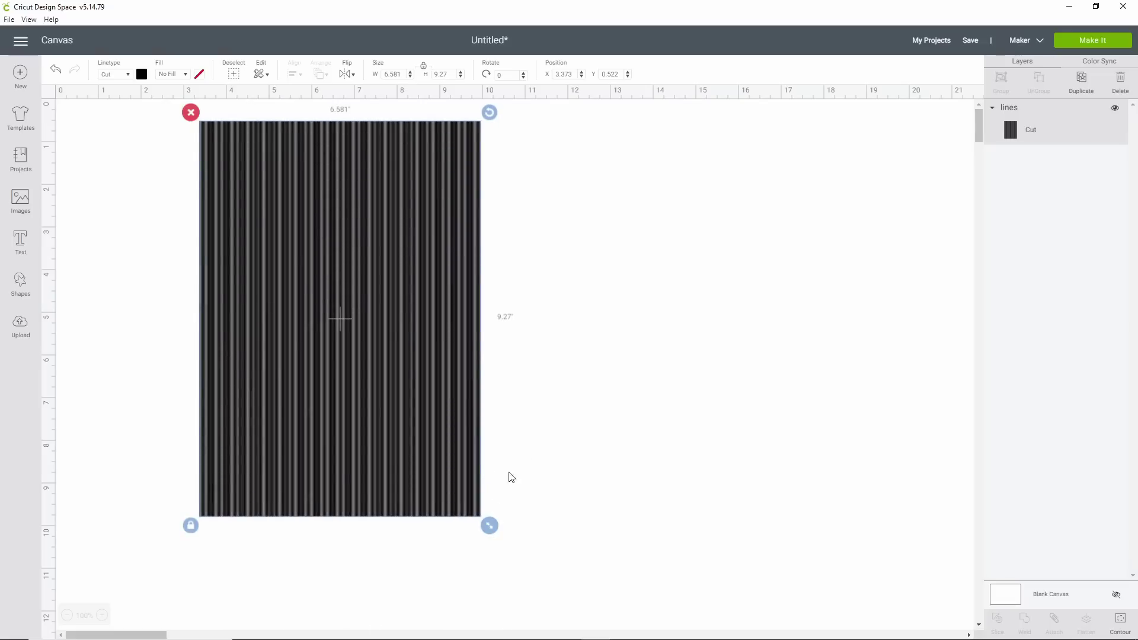
click(606, 363)
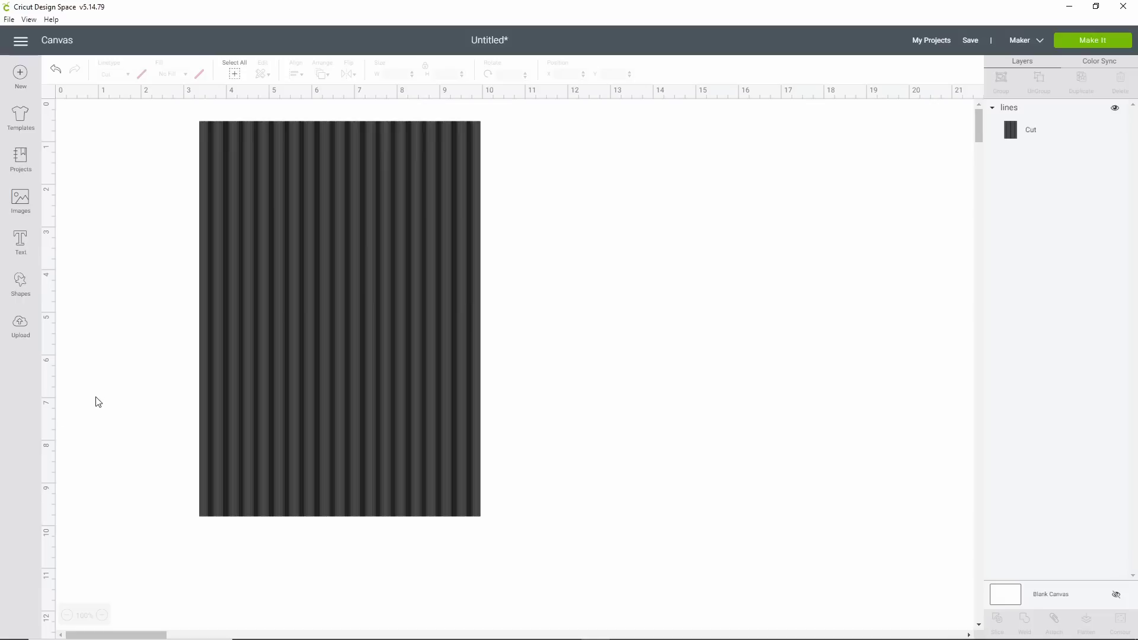
Add the text "Happy Birthday" on two lines and place it in the empty canvas area beside the lines image
click(20, 243)
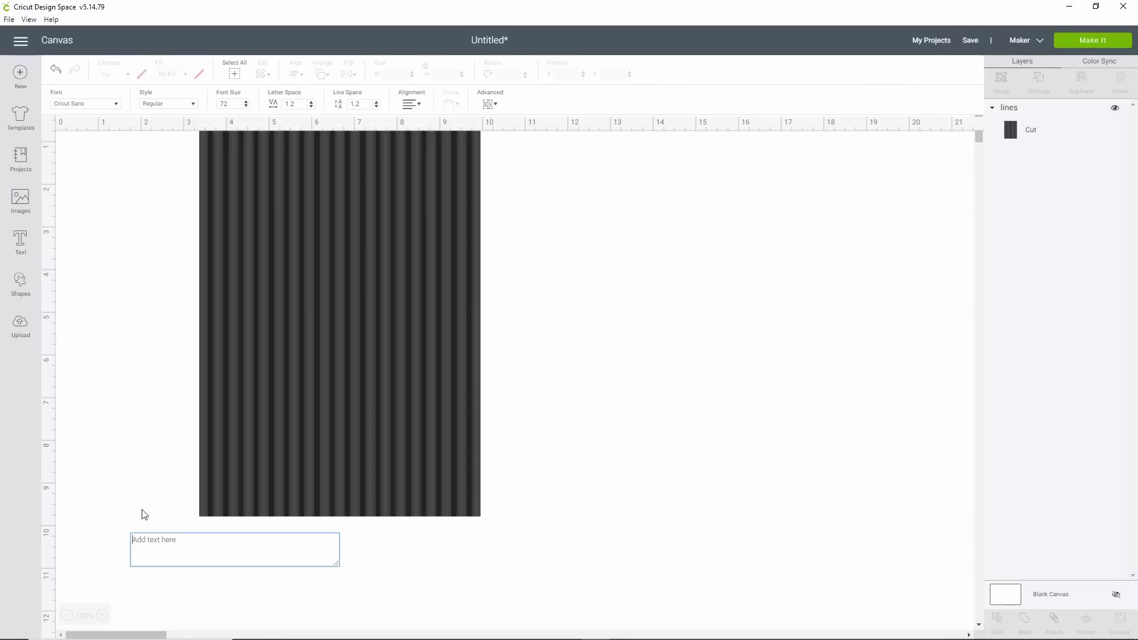
text(Happy)
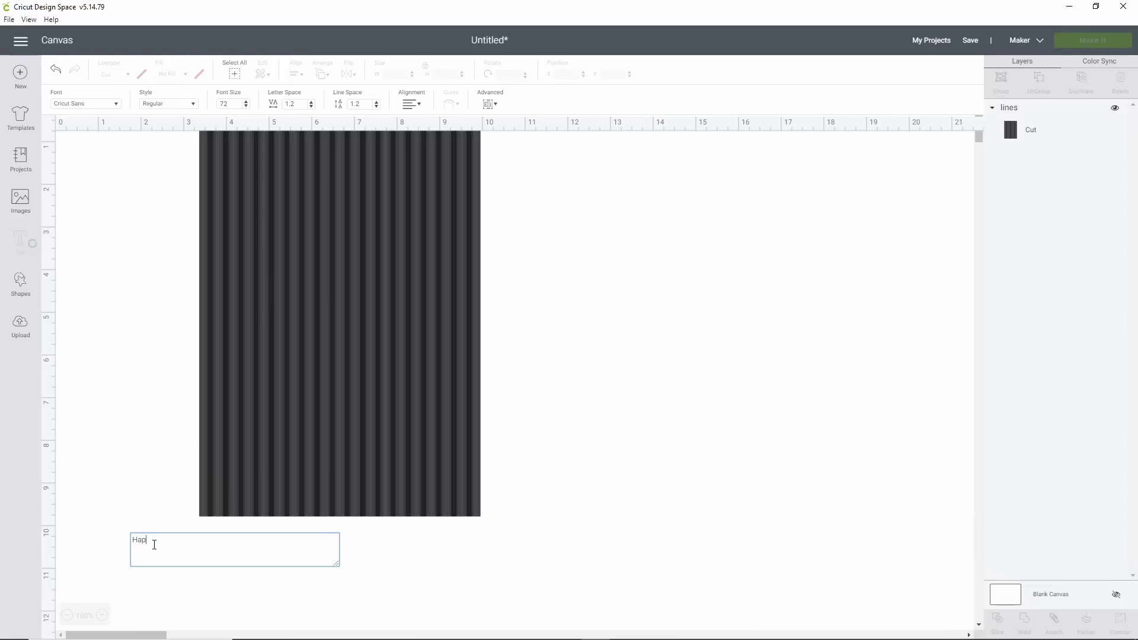
key(Return)
text(Birthday)
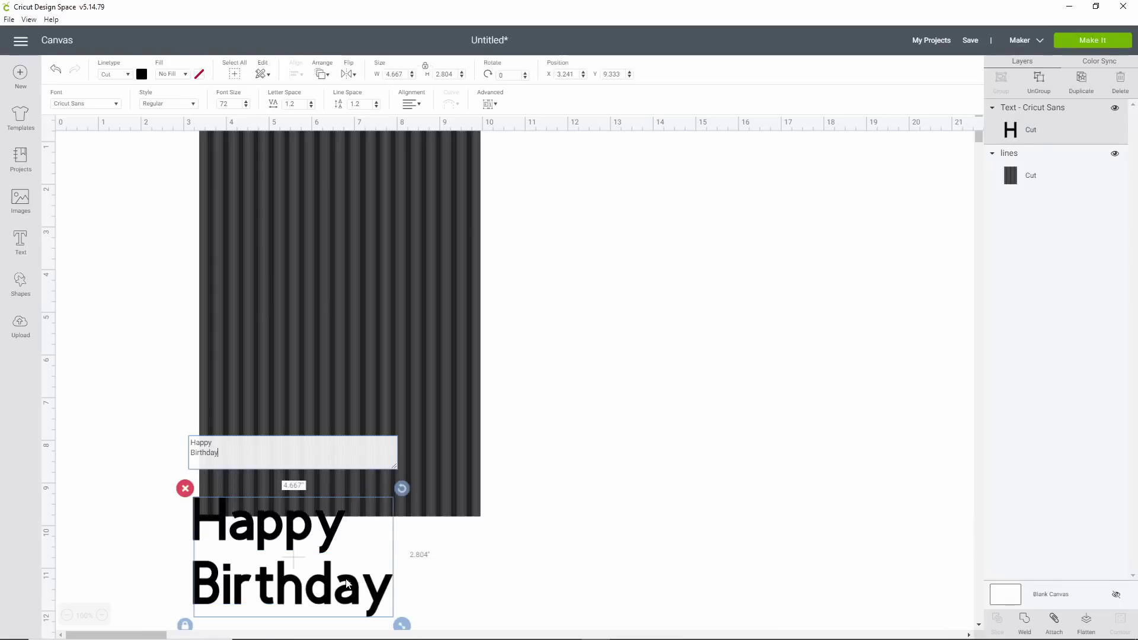
drag(347, 584, 810, 272)
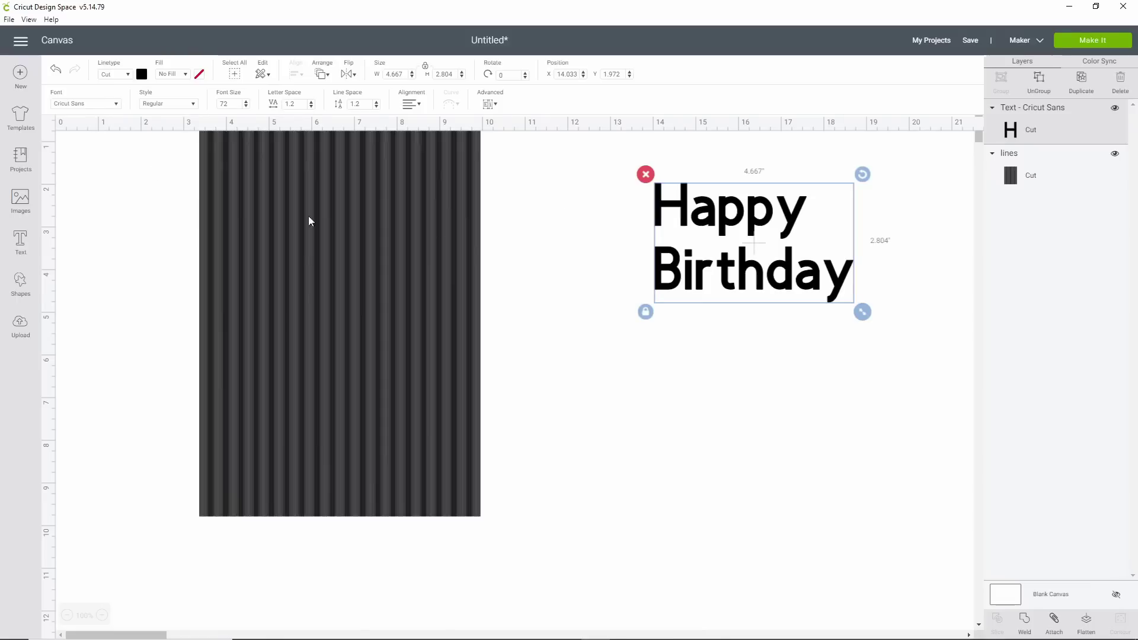
Change the Happy Birthday text to the system font Magnolia Sky and set its letter space to -1.2
click(83, 105)
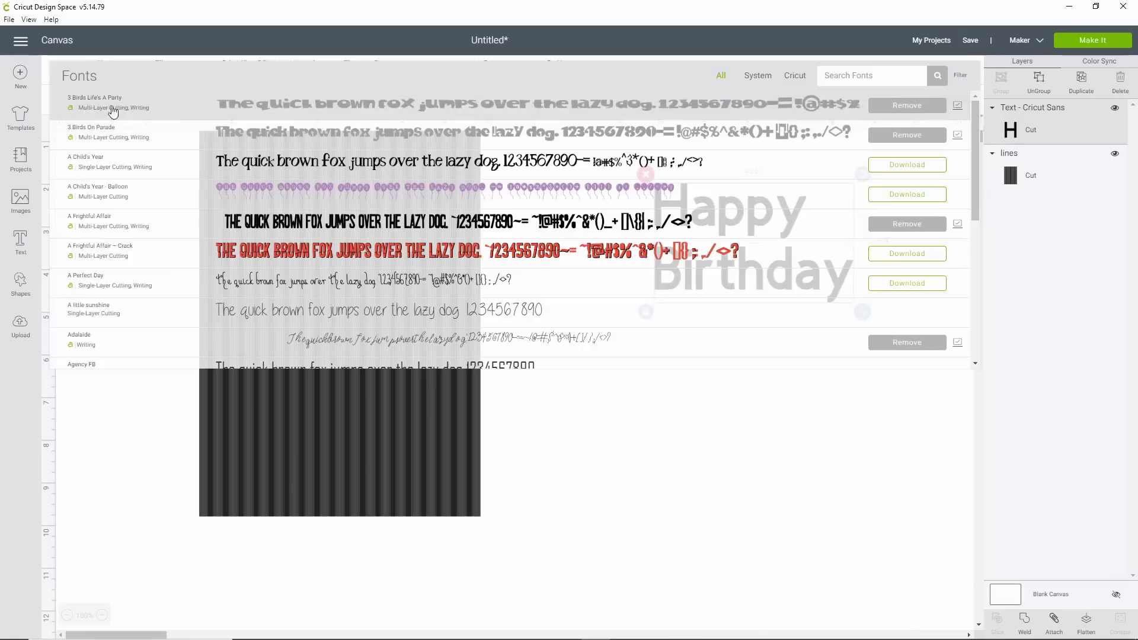
click(758, 76)
click(827, 75)
text(mag)
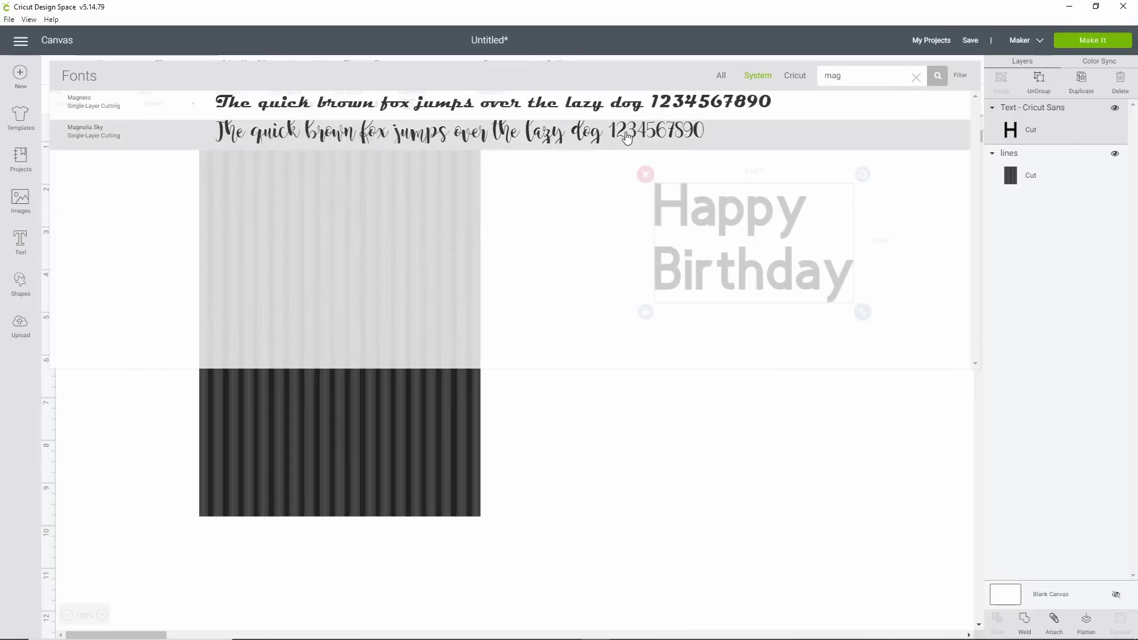
click(628, 135)
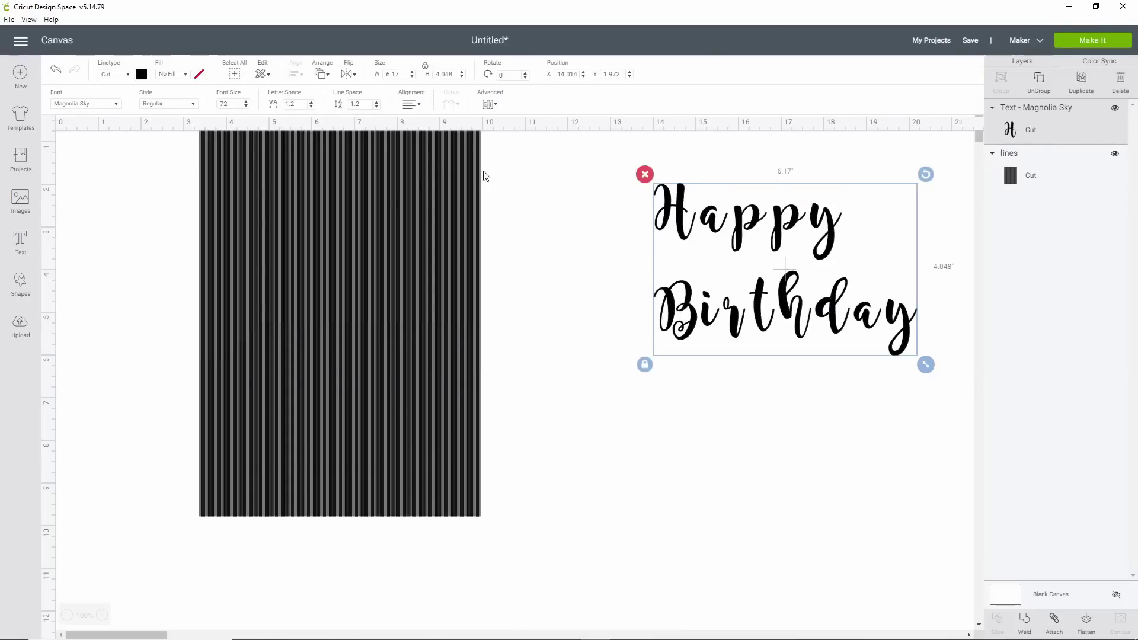
click(291, 104)
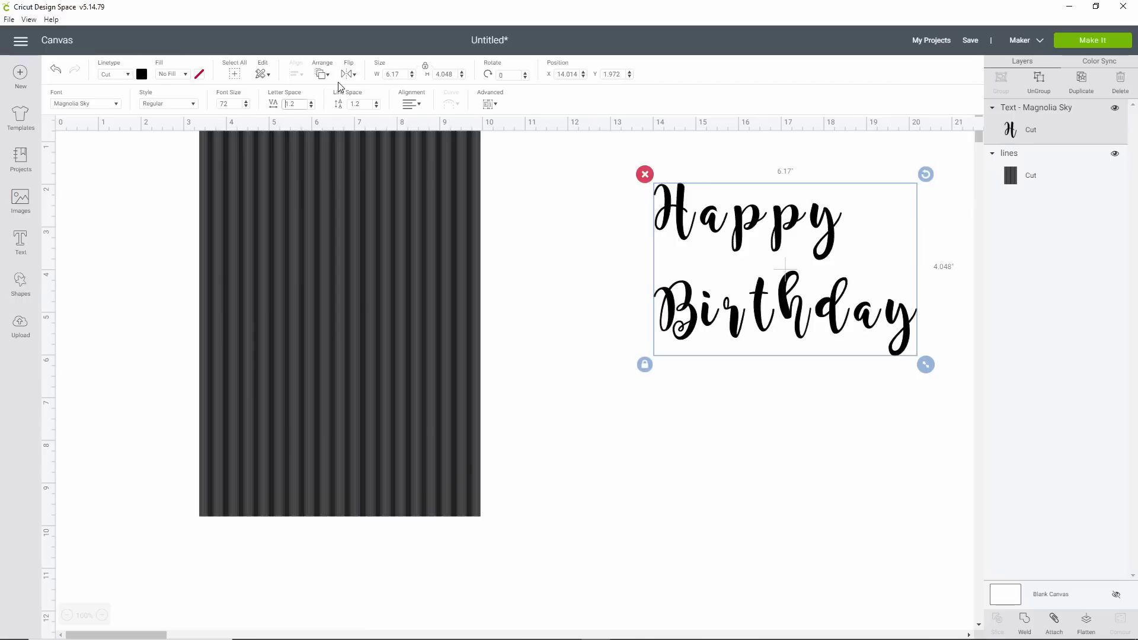
key(Return)
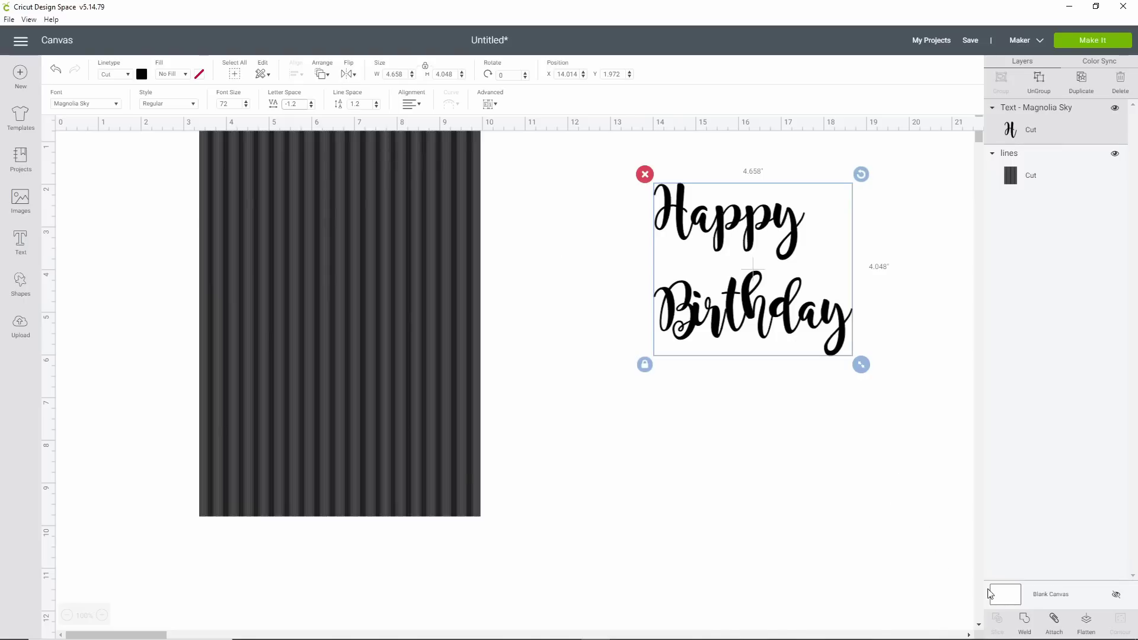
Try welding the Happy Birthday text, and undo the weld
click(1030, 625)
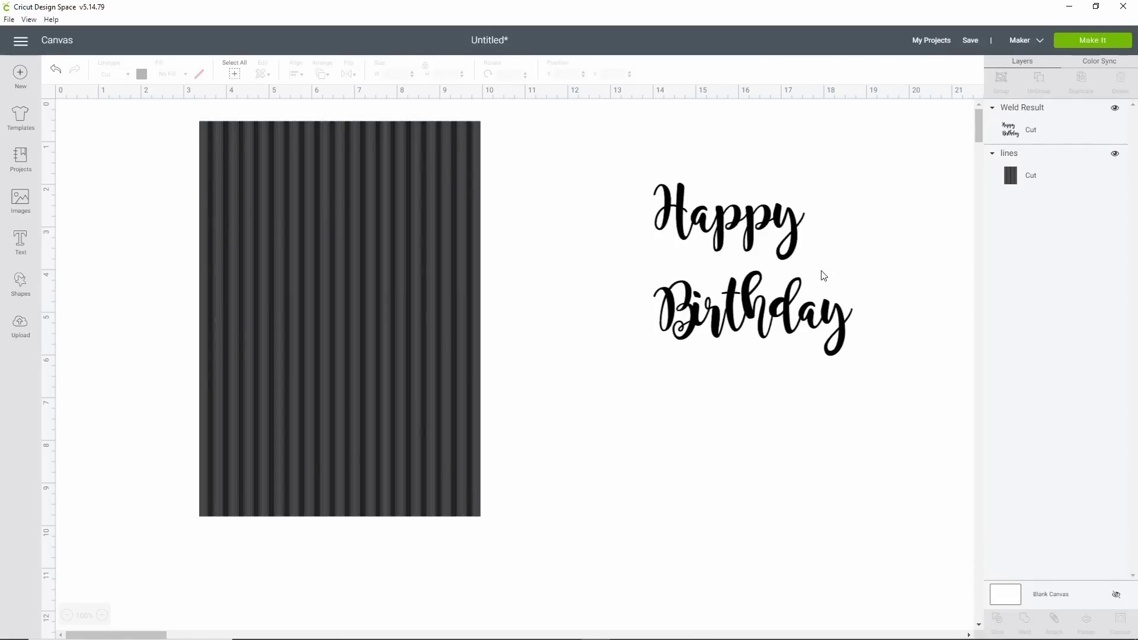
click(59, 72)
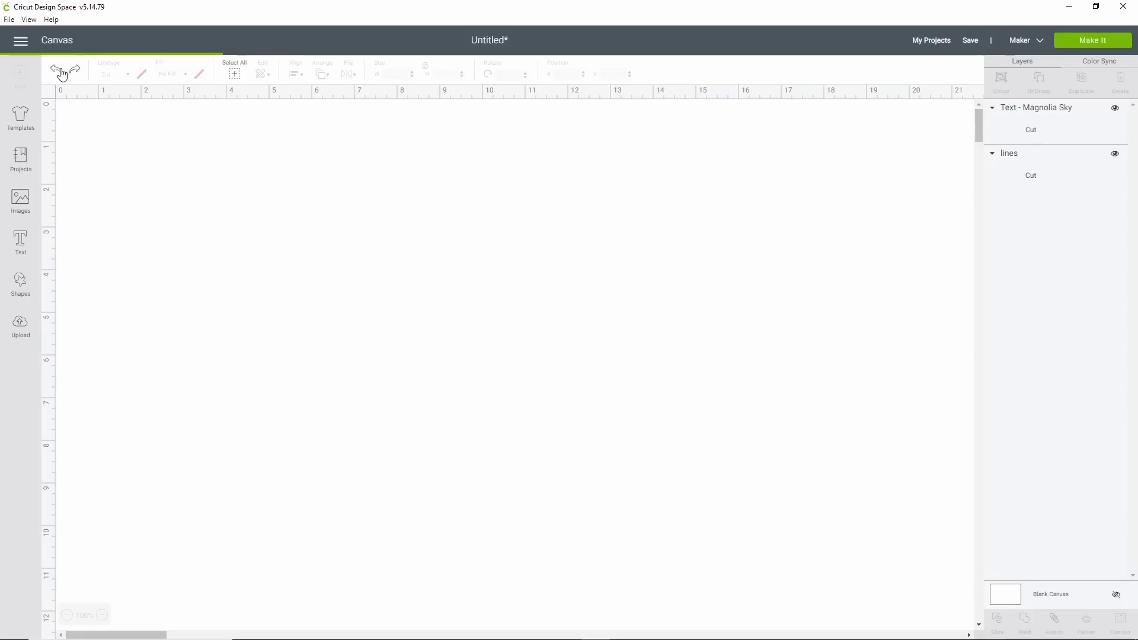
Set the Happy Birthday text's line space to -4.2 and weld the text
click(715, 217)
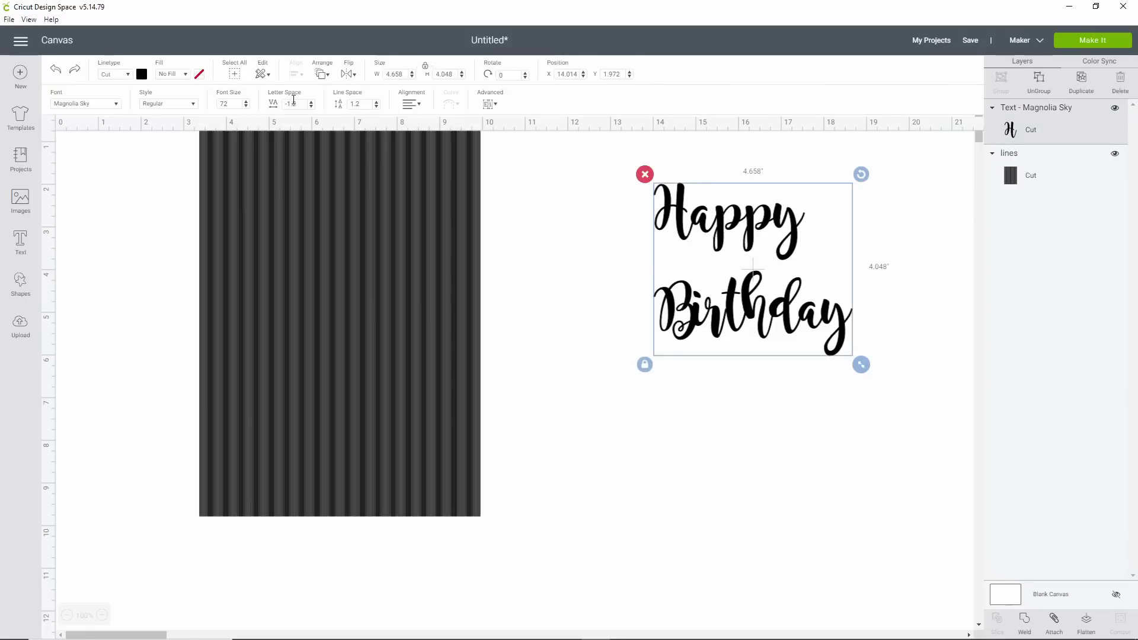
click(376, 107)
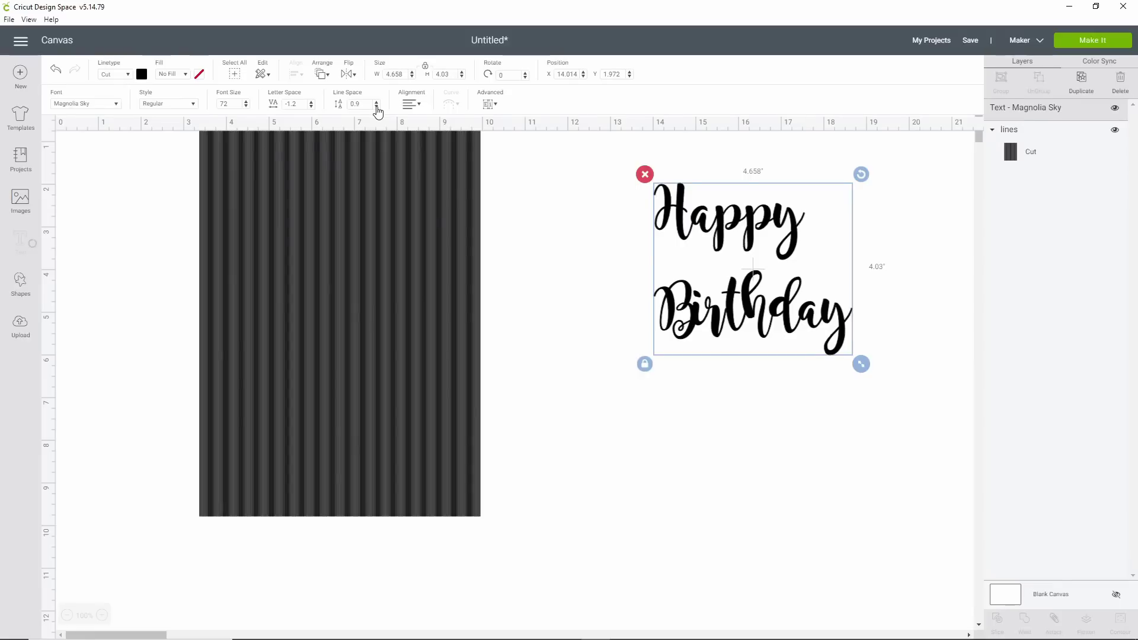
click(376, 107)
click(377, 106)
click(377, 107)
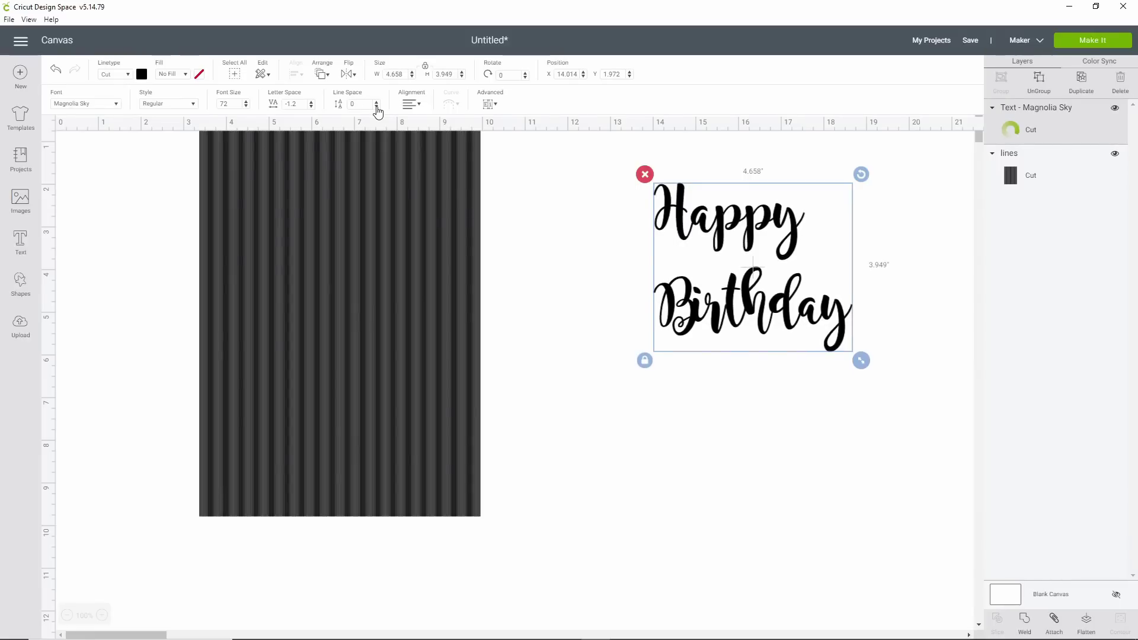
click(377, 106)
click(377, 106)
click(377, 106)
click(377, 107)
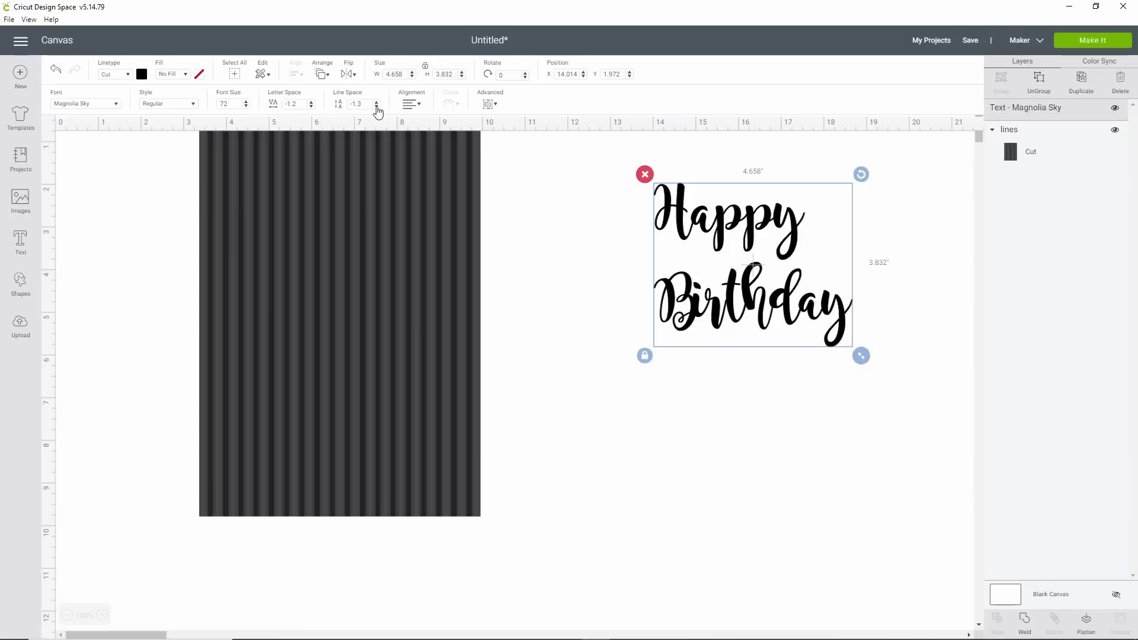
click(377, 107)
click(376, 107)
click(377, 107)
click(377, 106)
click(377, 107)
click(377, 106)
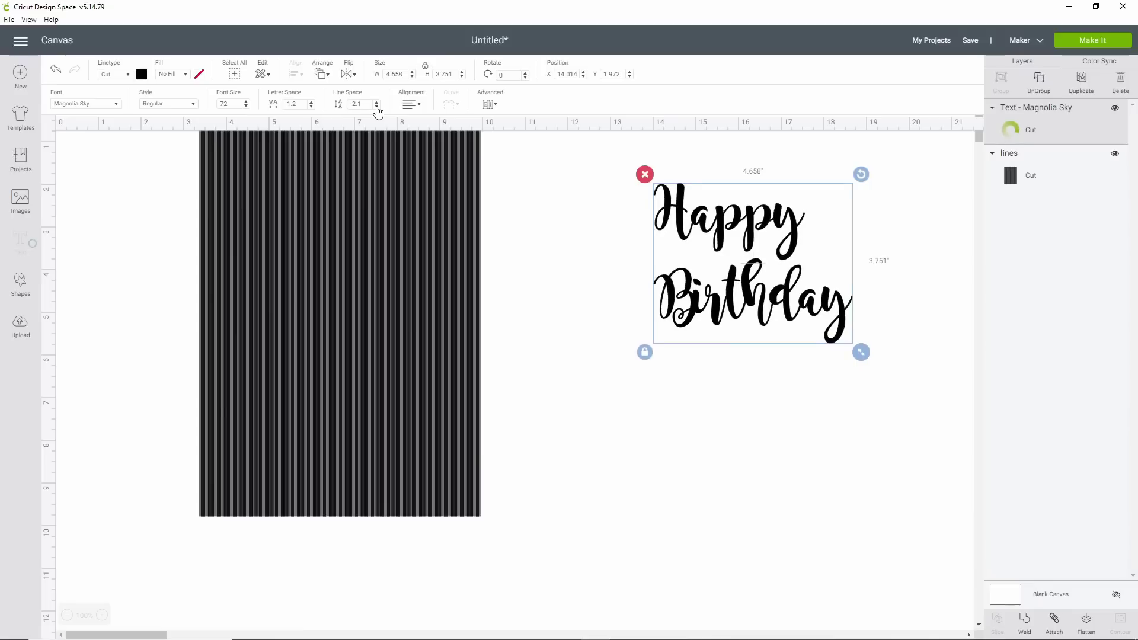
click(377, 106)
click(377, 106)
click(376, 107)
click(376, 107)
click(377, 107)
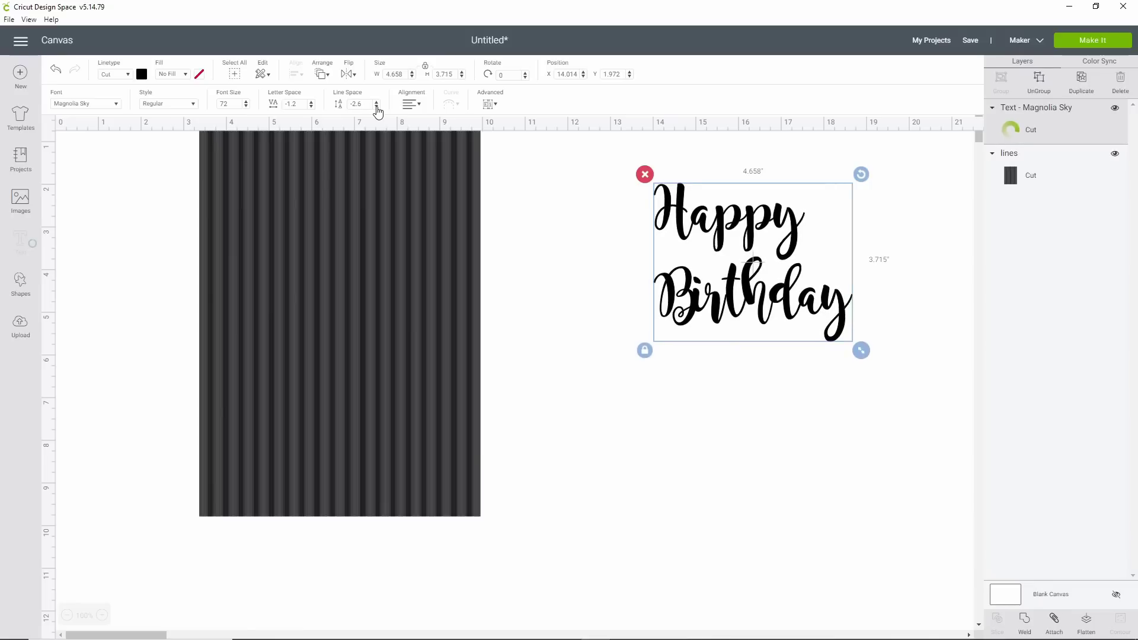
click(377, 107)
click(376, 106)
click(376, 106)
click(377, 107)
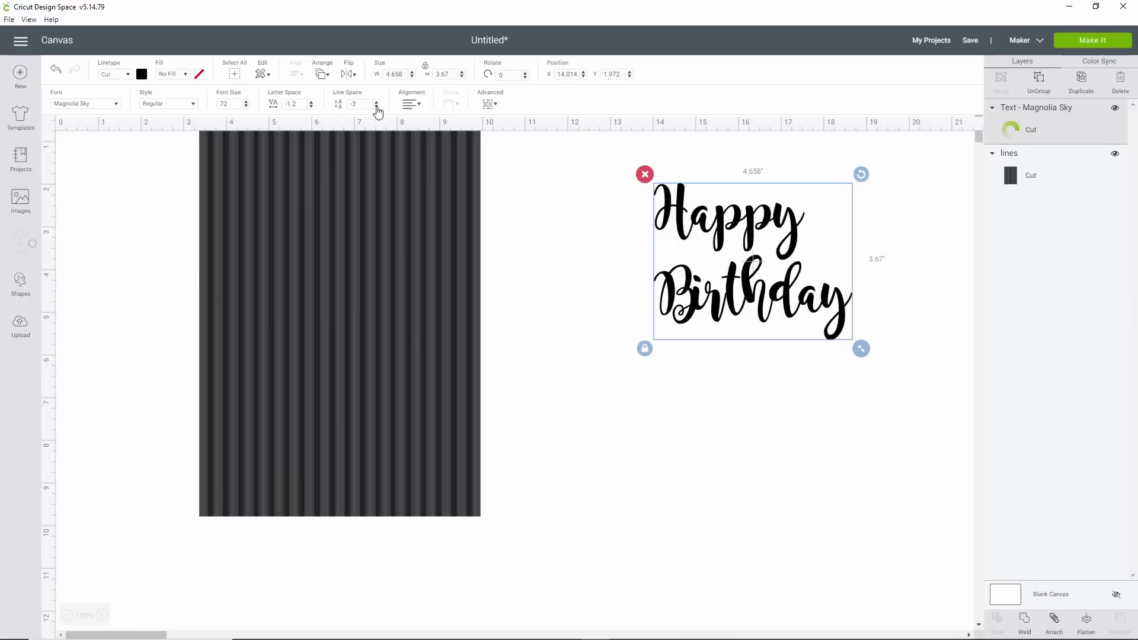
click(377, 107)
click(377, 107)
click(376, 107)
click(376, 107)
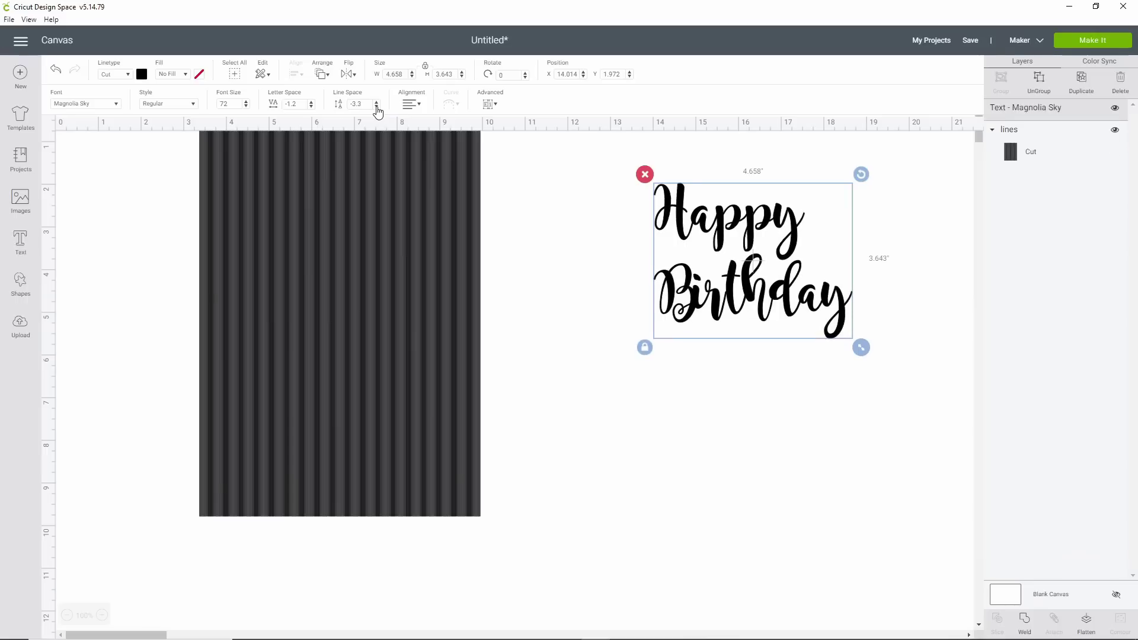
click(376, 106)
click(377, 106)
click(377, 107)
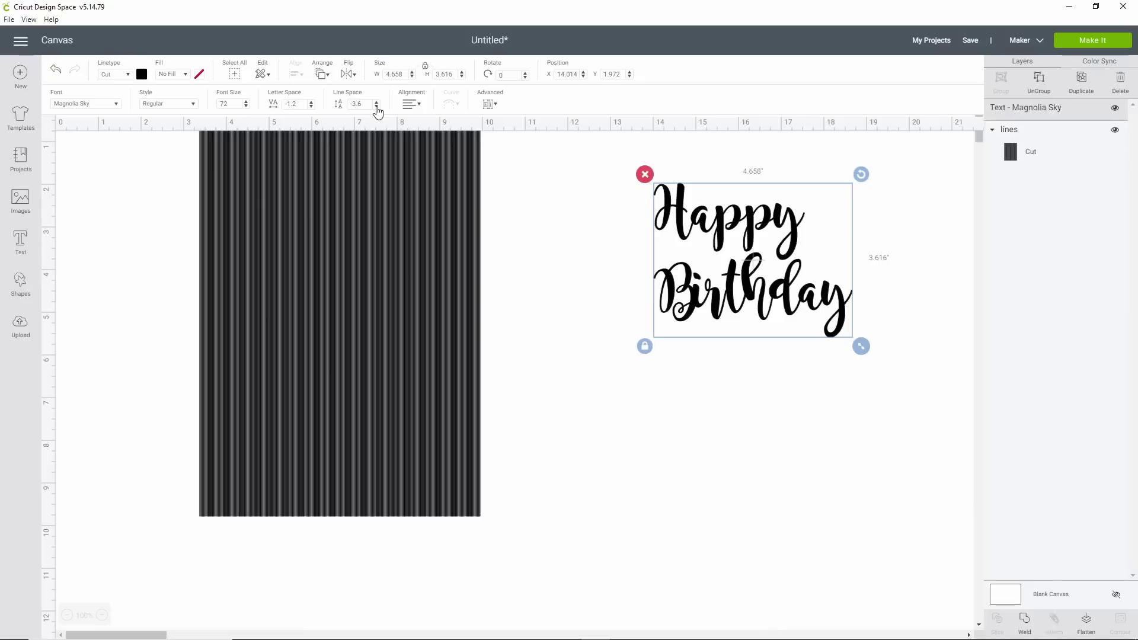
click(377, 107)
click(376, 107)
click(376, 107)
click(377, 107)
click(376, 107)
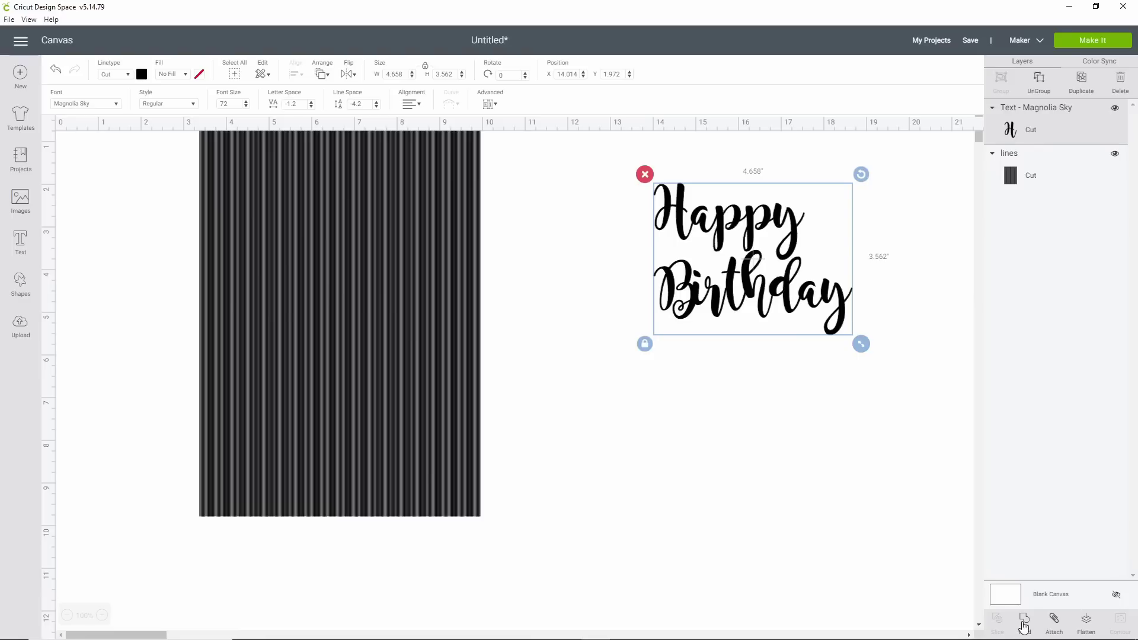
click(1024, 623)
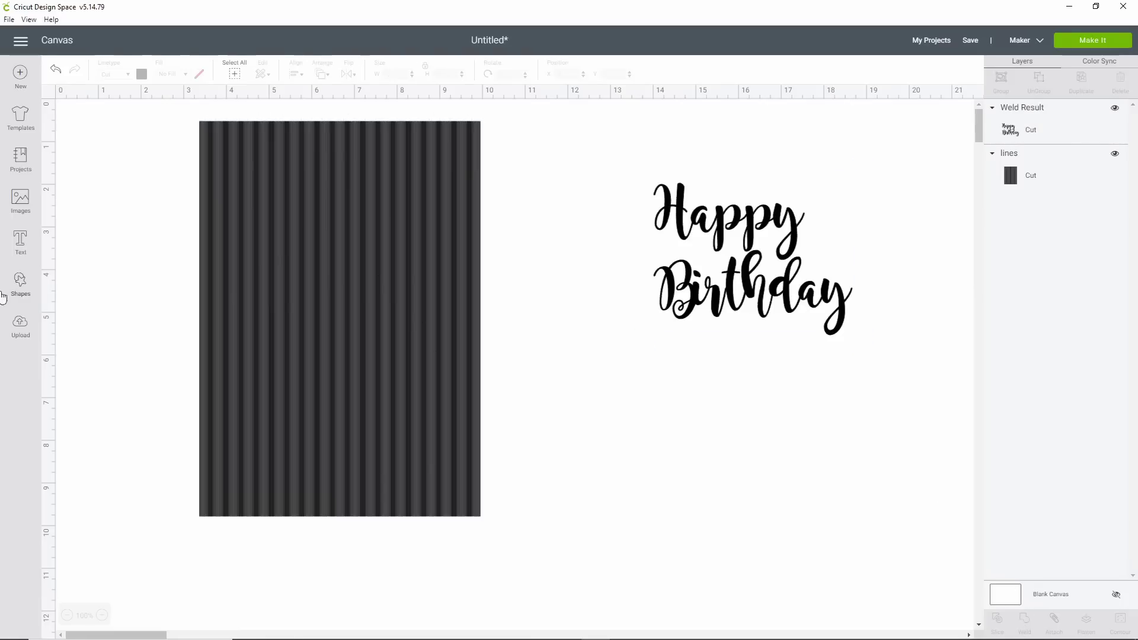
Add the text "Thank you" and place it in the empty canvas area below Happy Birthday
click(20, 244)
text(Thank yo)
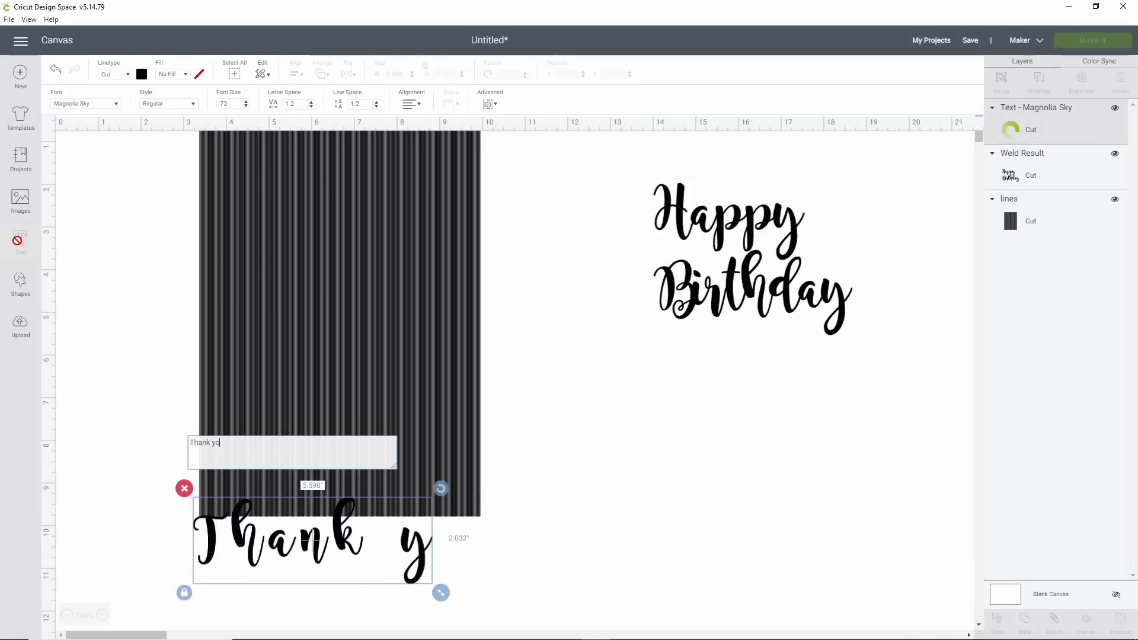
text(u)
drag(457, 539, 838, 418)
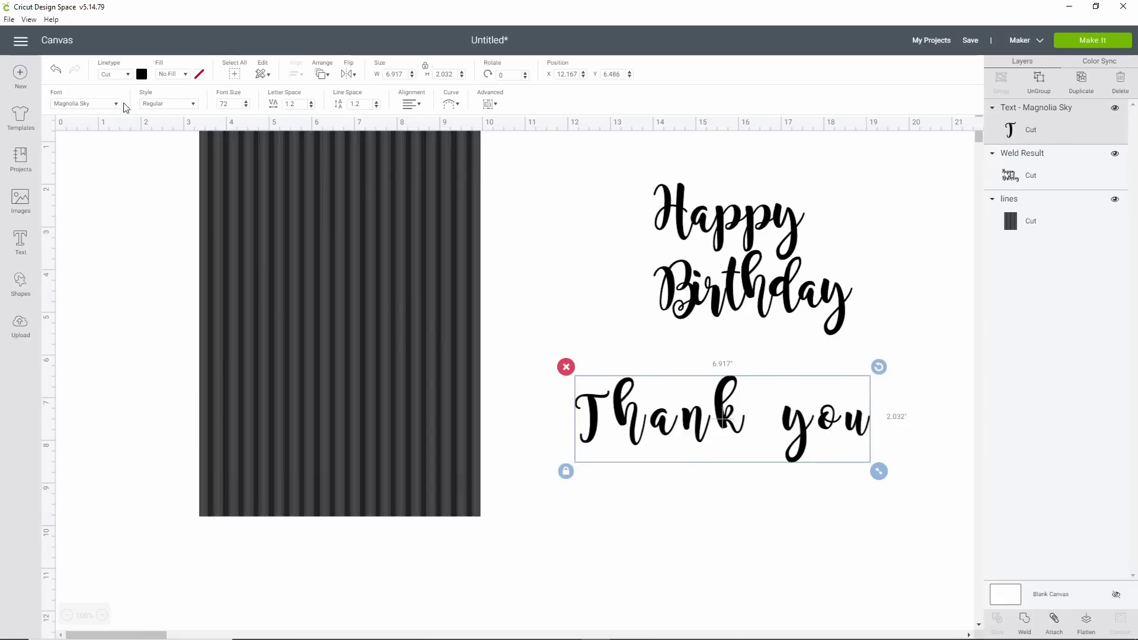
Change the Thank you text to the system font Bernard MT Condensed
click(117, 105)
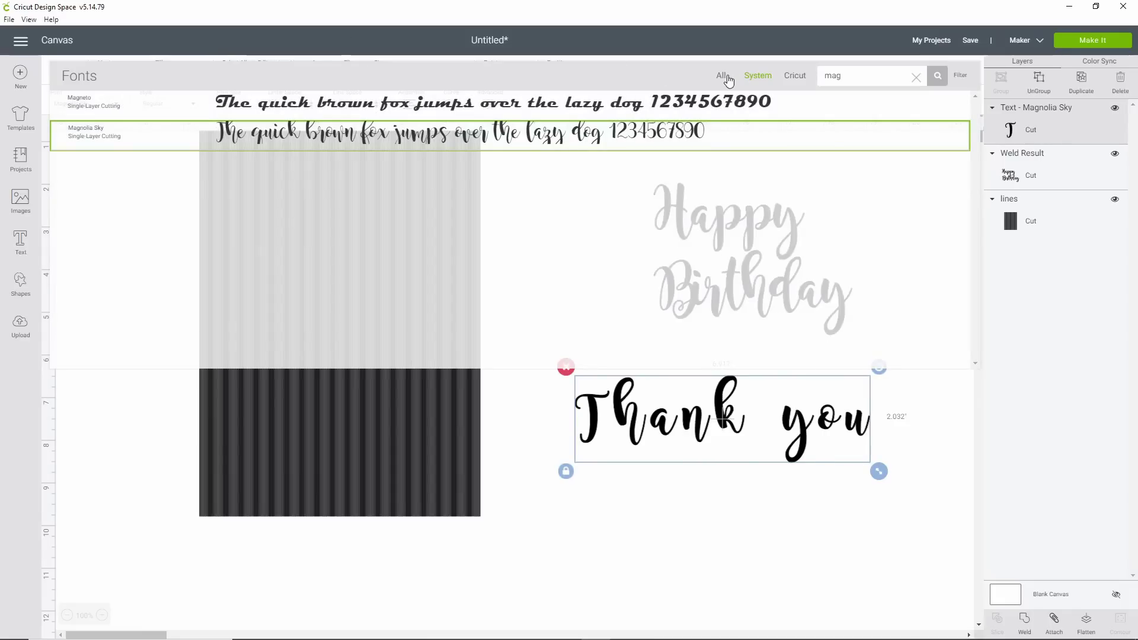
click(916, 77)
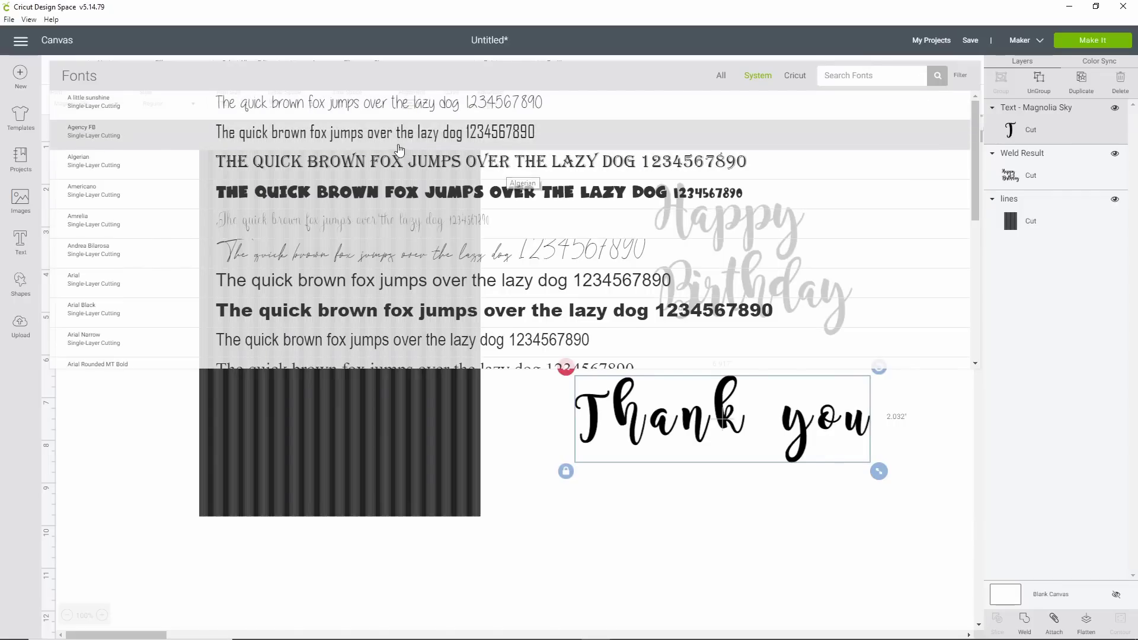
scroll(399, 152, down, 5)
scroll(377, 229, down, 15)
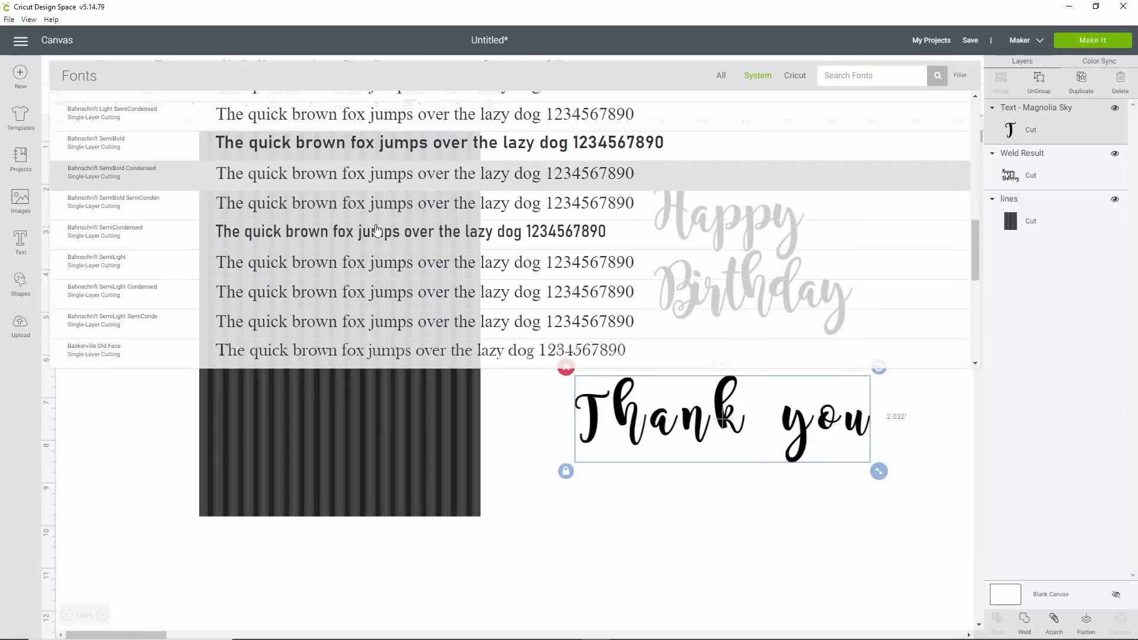
scroll(377, 230, down, 2)
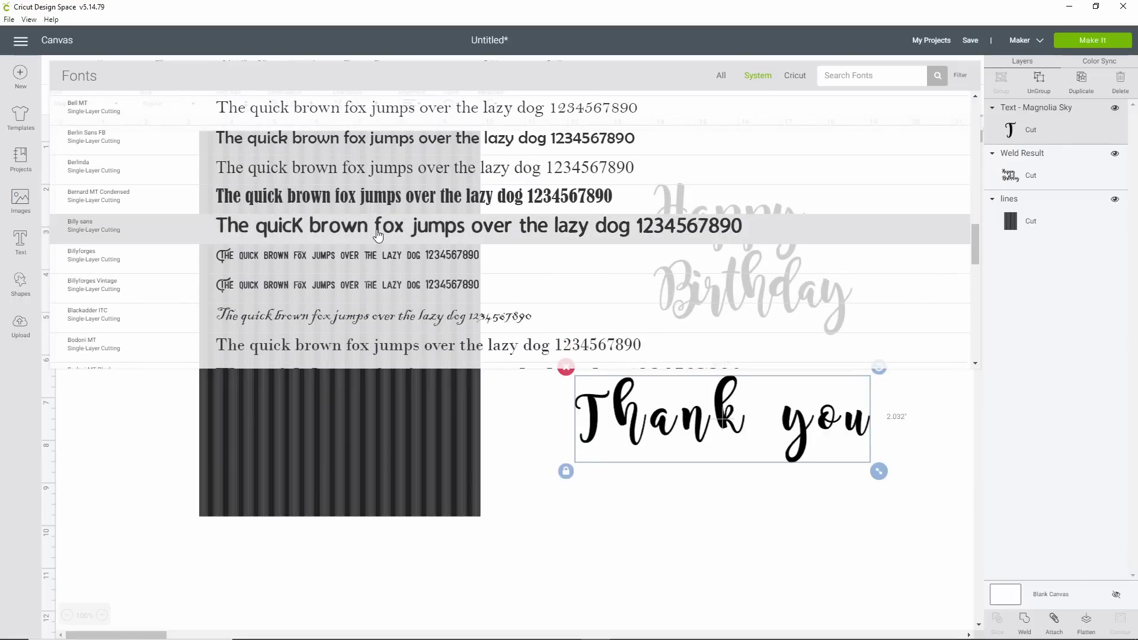
scroll(377, 230, down, 6)
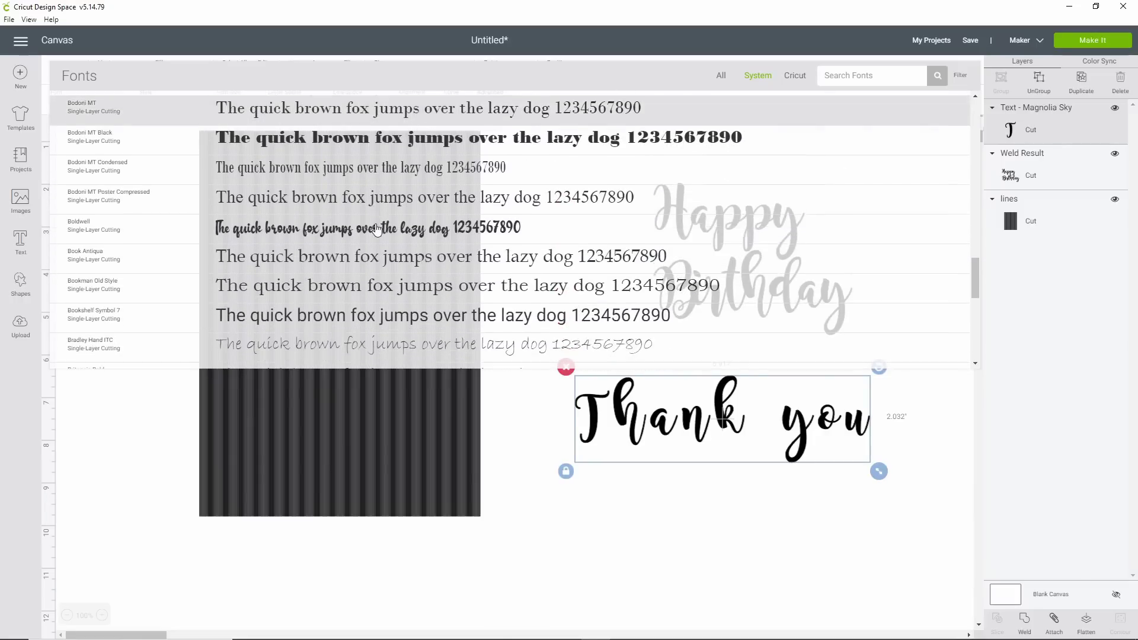
scroll(377, 224, up, 4)
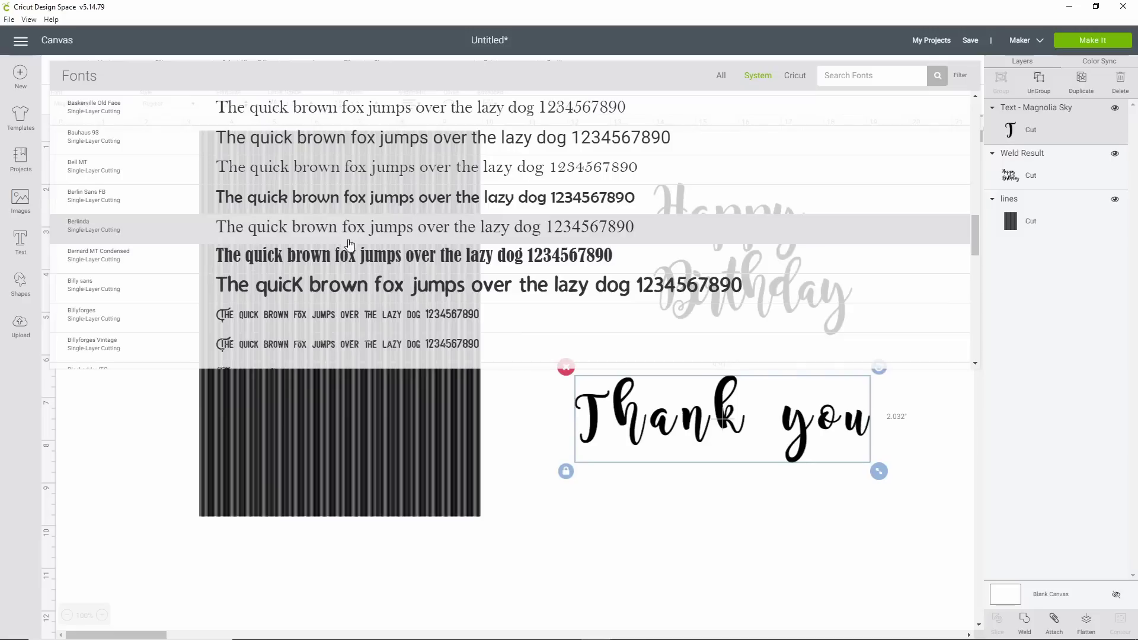
click(481, 260)
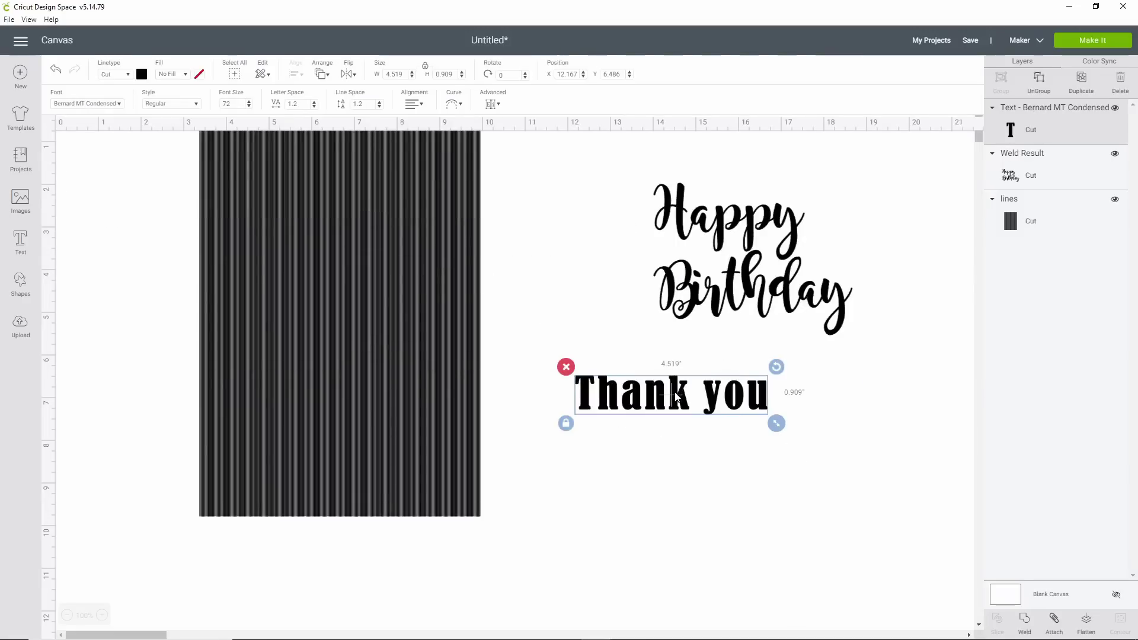
Try the Draw linetype on Happy Birthday and Thank you, and return both to Cut
click(764, 246)
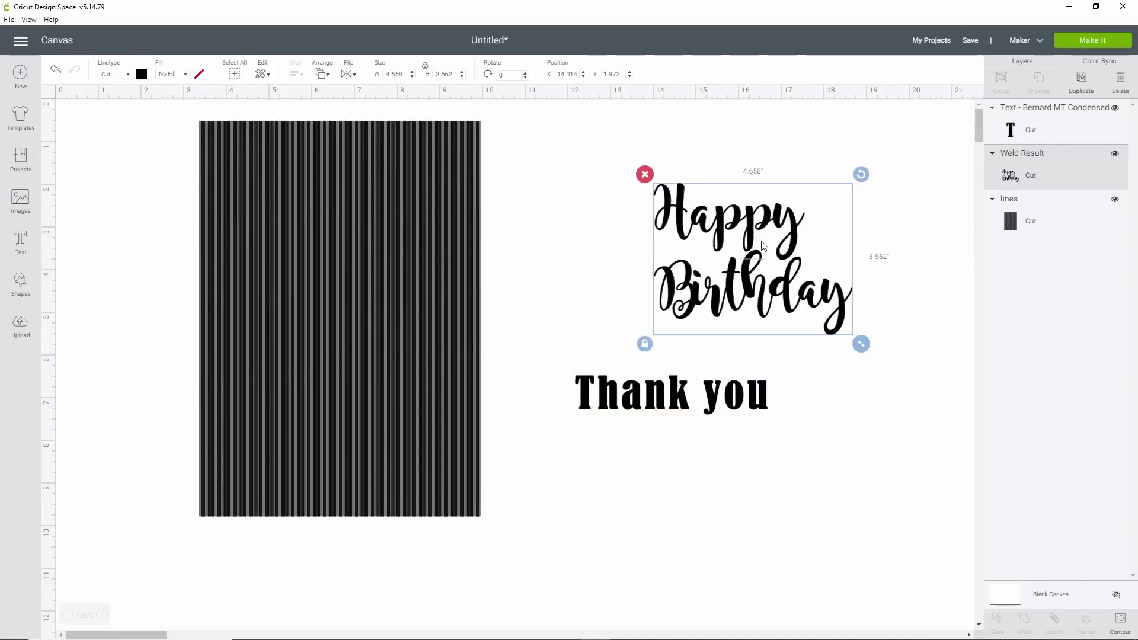
click(125, 75)
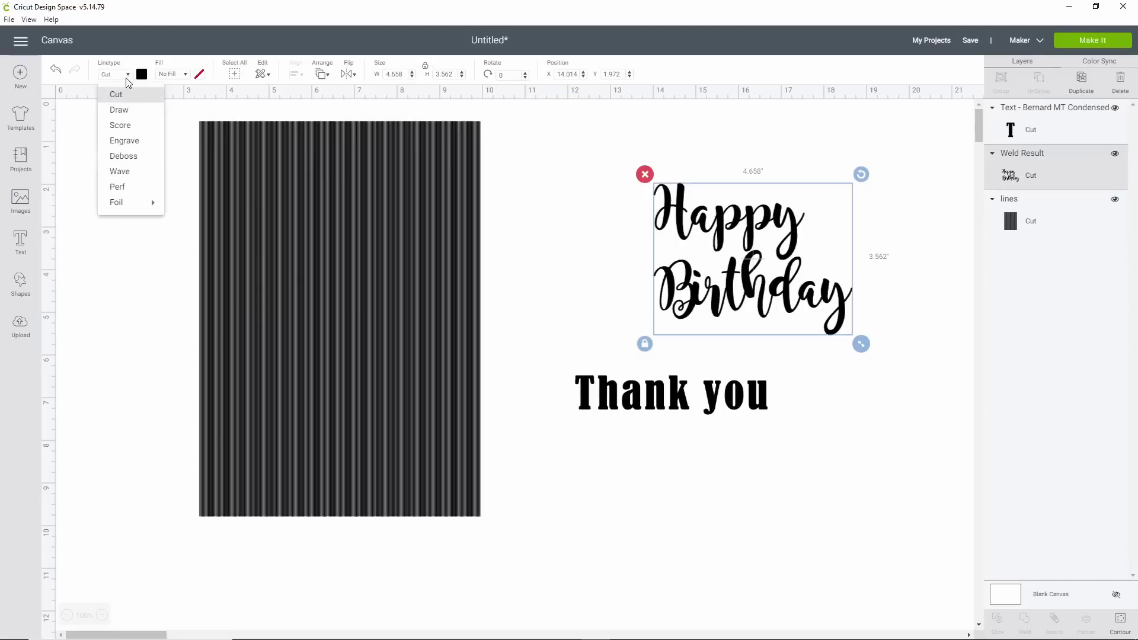
click(119, 110)
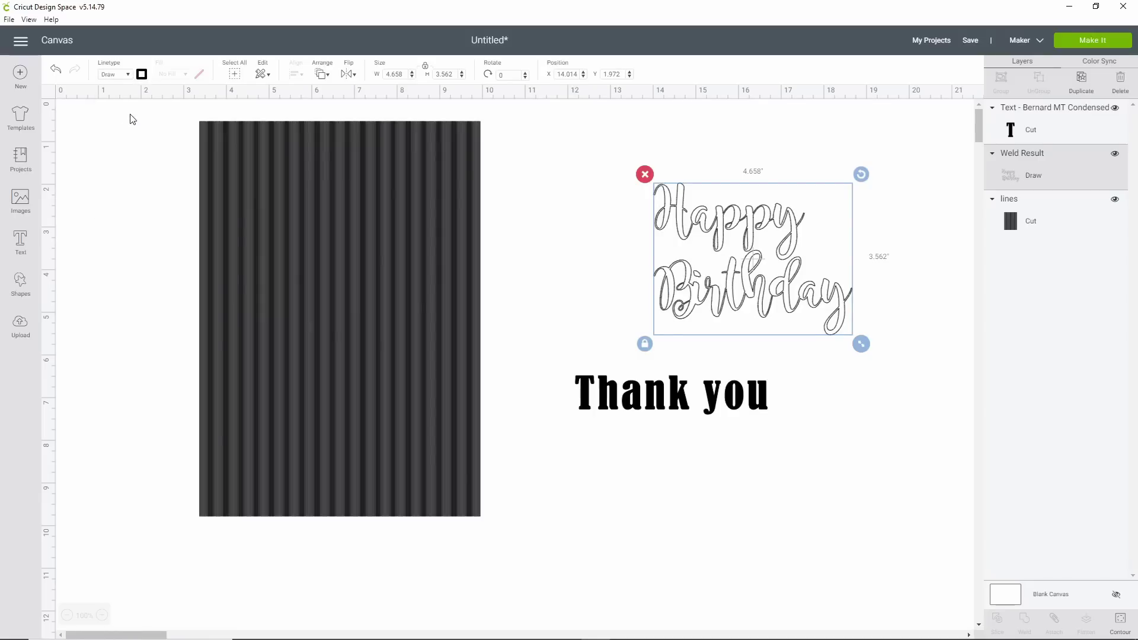
click(708, 404)
click(126, 74)
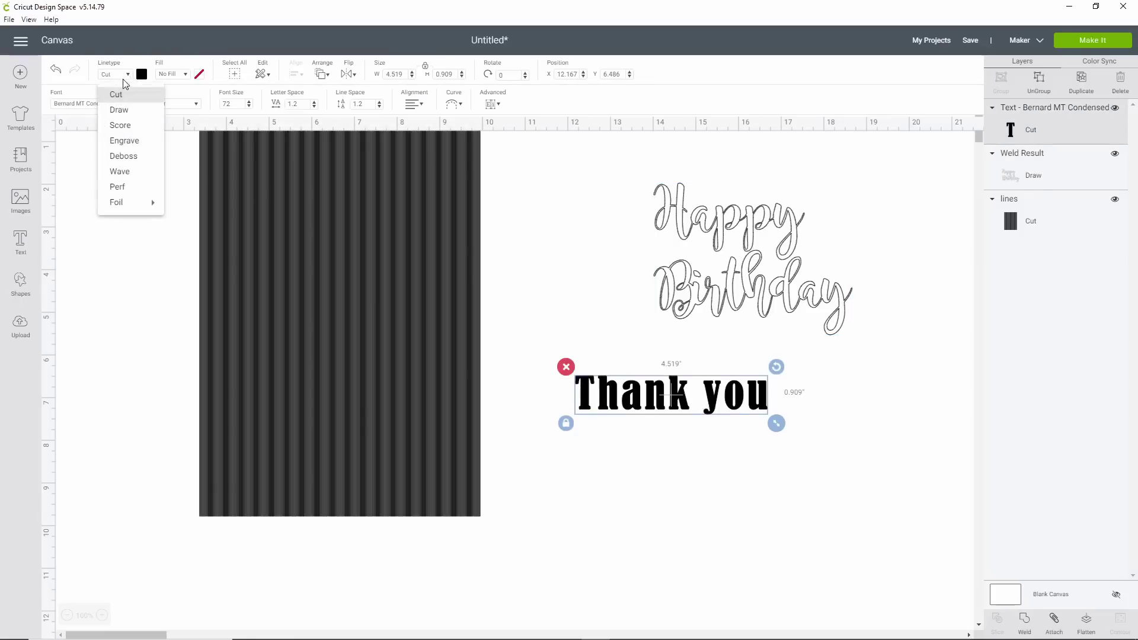
click(144, 114)
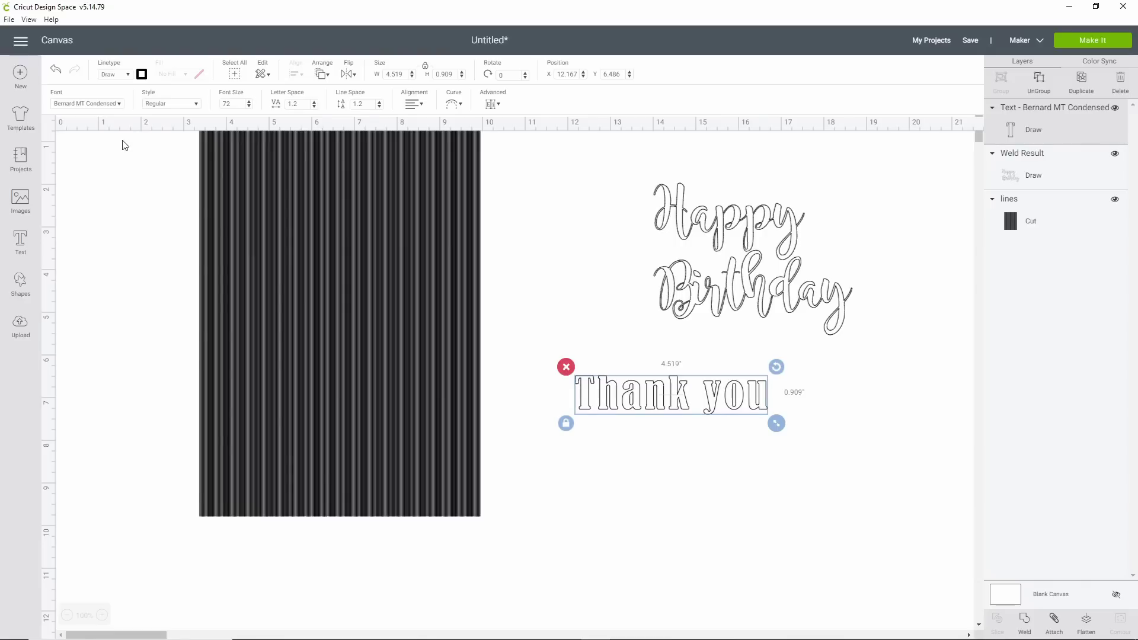
click(126, 74)
click(118, 102)
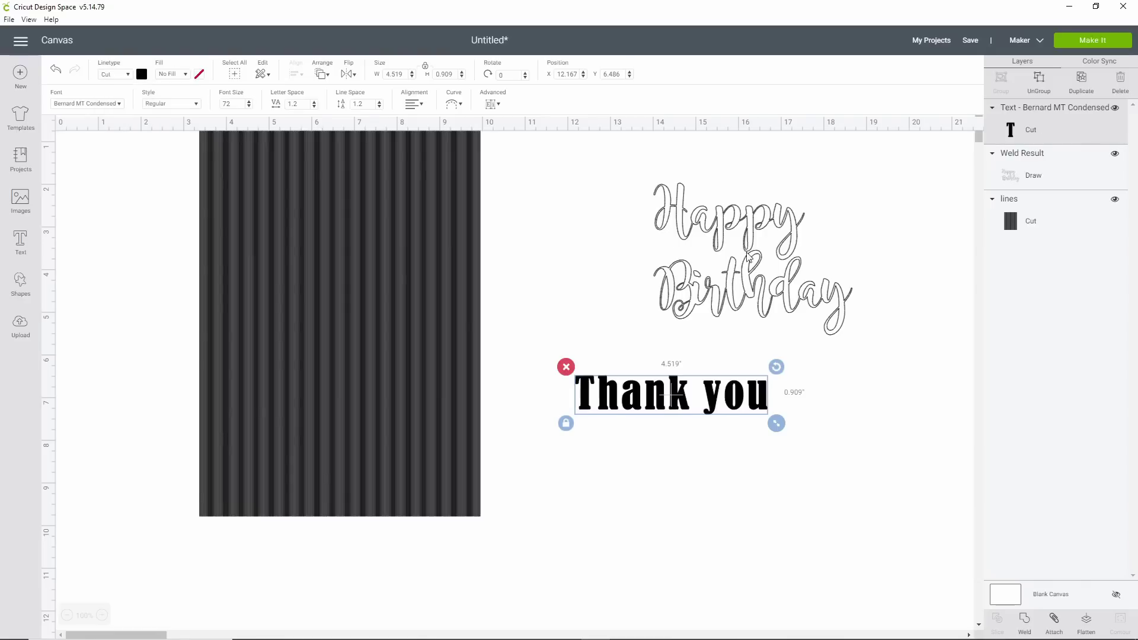
click(132, 73)
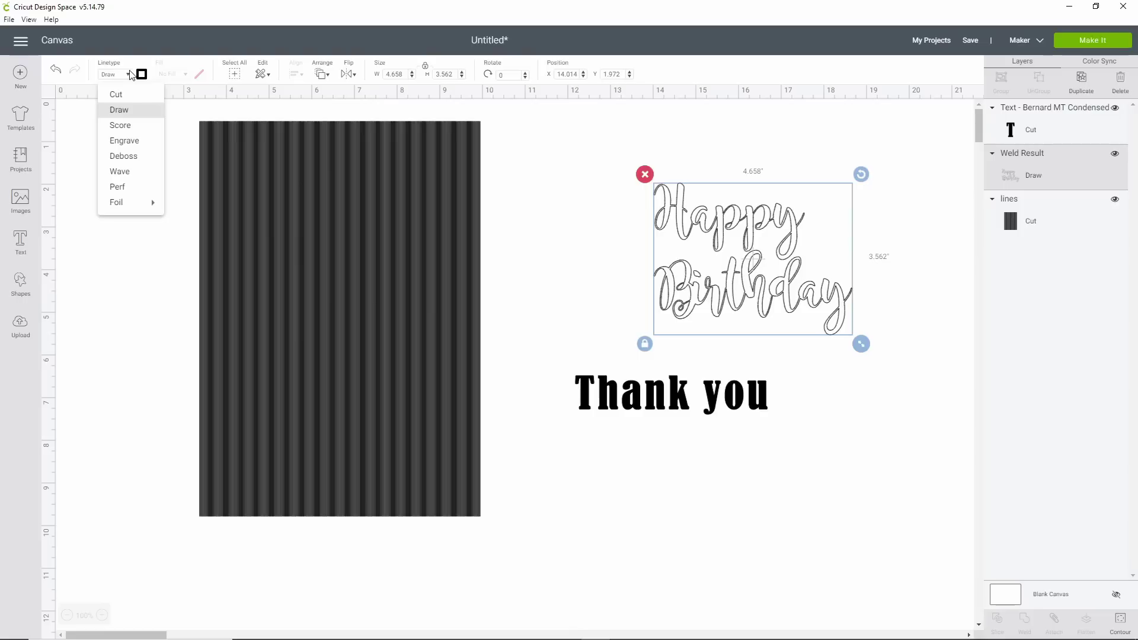
click(116, 95)
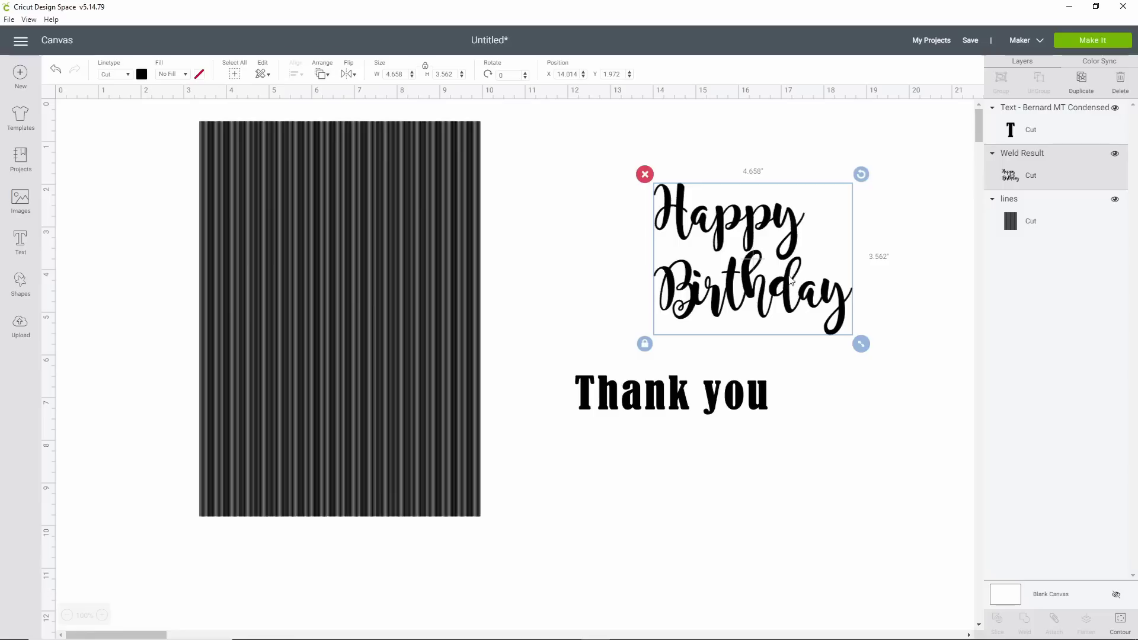
Move the welded Happy Birthday onto the upper part of the lines image, at about X 3.76, Y 0.83
drag(801, 238, 386, 190)
drag(370, 188, 361, 187)
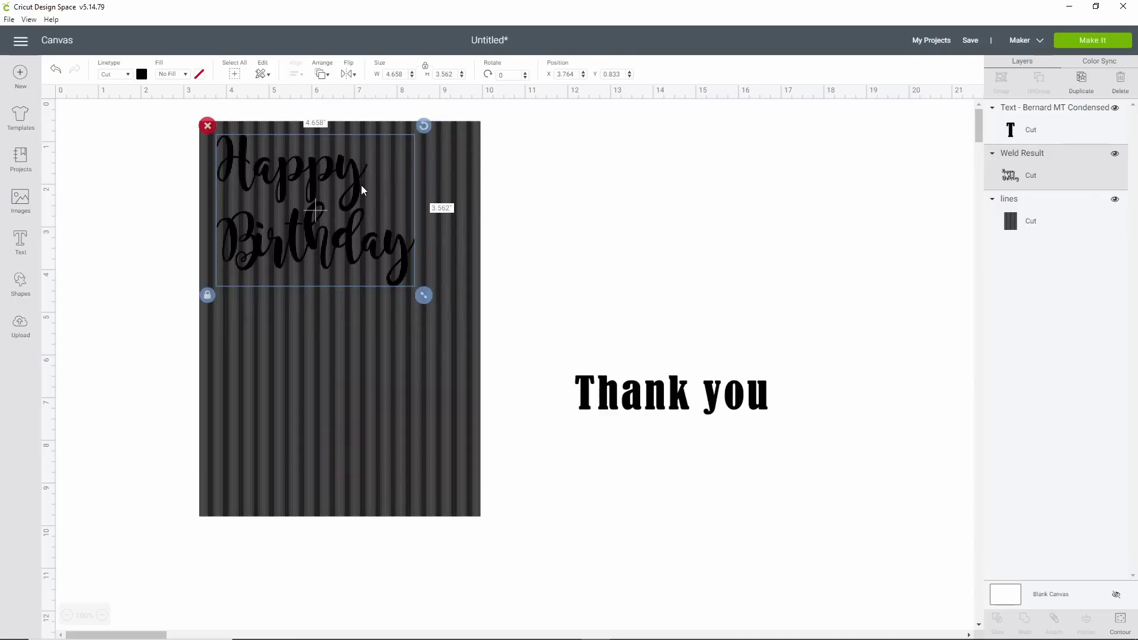
Try rotating the lines image slightly clockwise and shifting Happy Birthday on it, and undo both changes
click(465, 161)
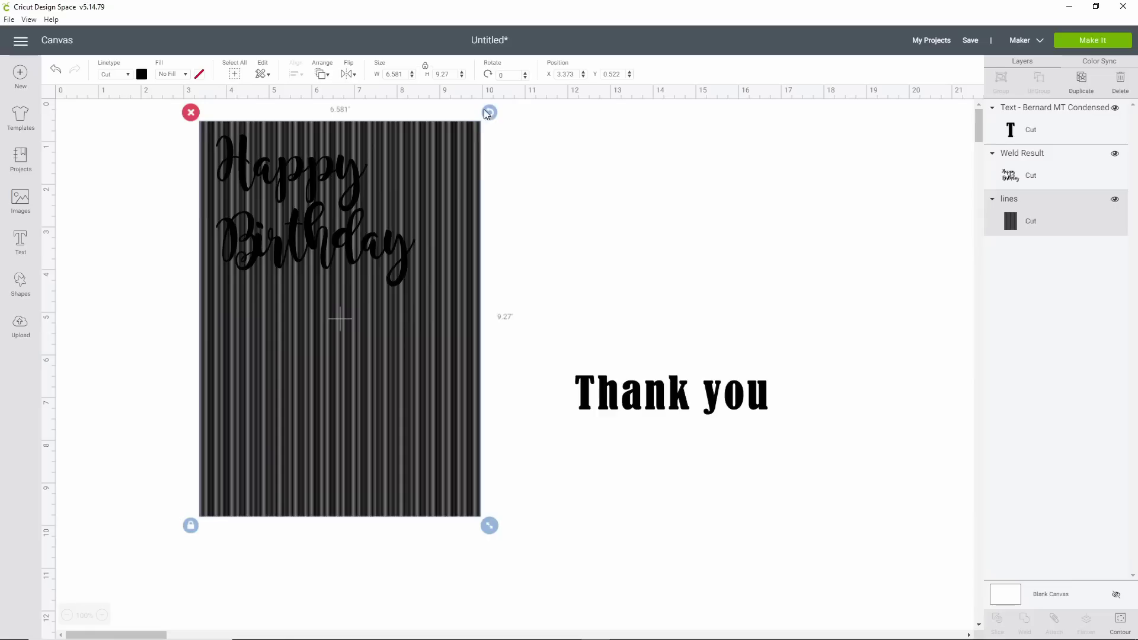
drag(491, 103, 513, 134)
click(474, 138)
drag(322, 180, 342, 187)
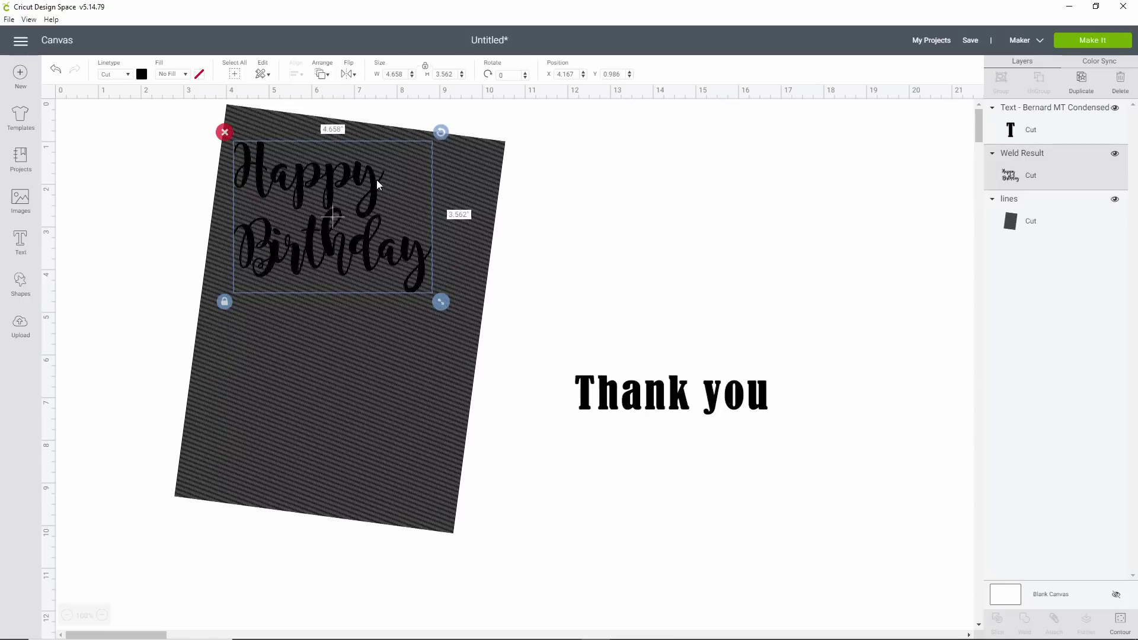
click(55, 71)
click(56, 71)
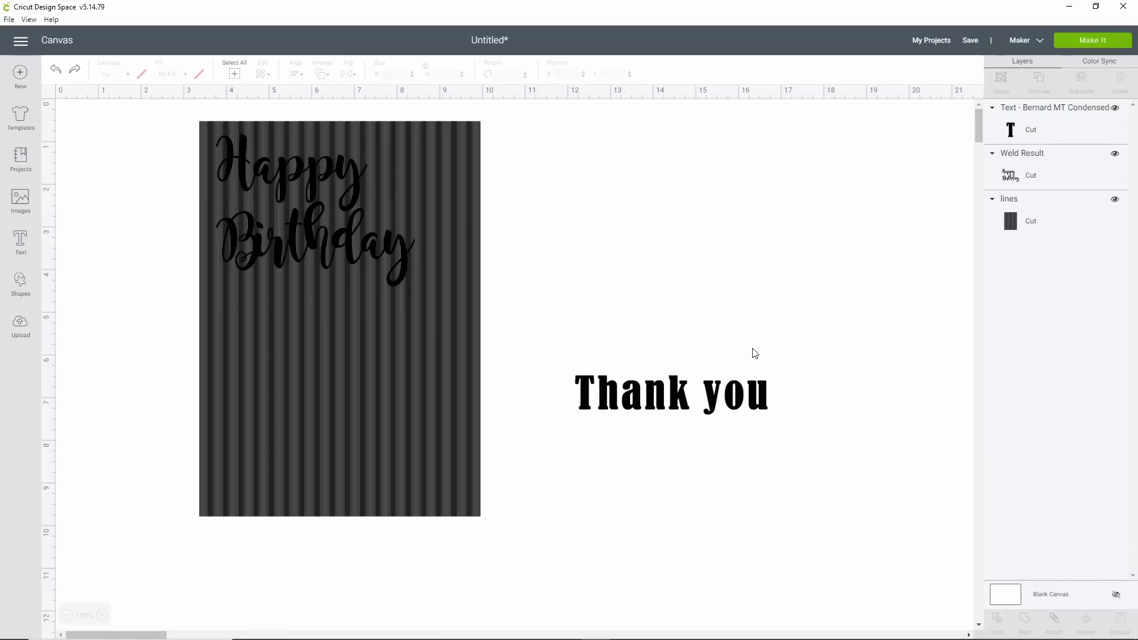
Weld the Thank you text into a single shape
click(738, 410)
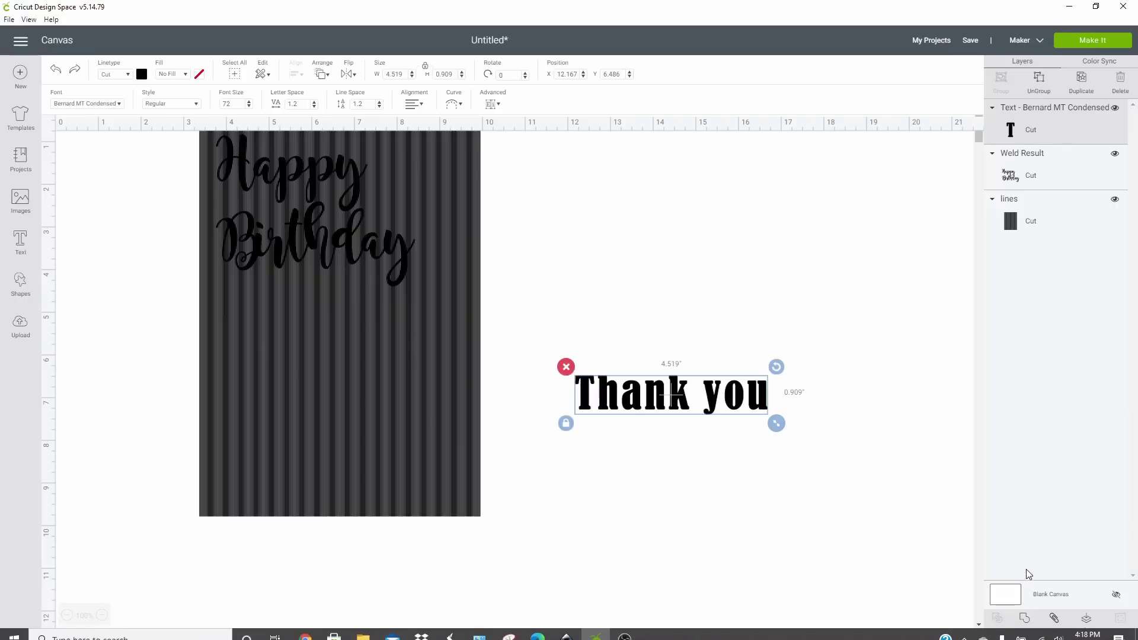
click(1025, 623)
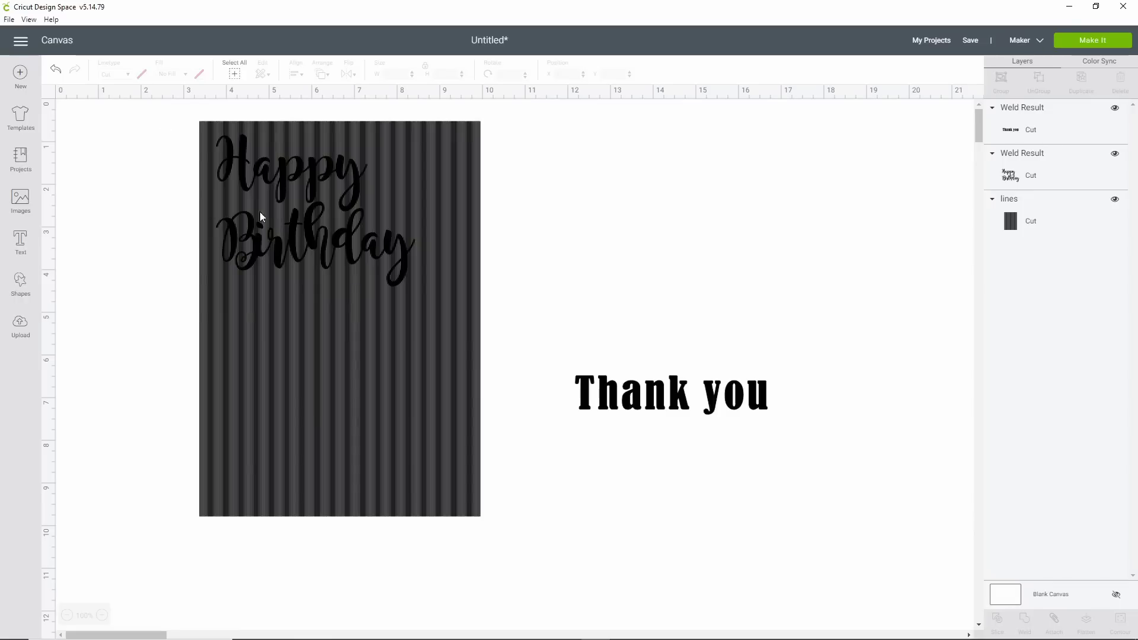
Slice the welded Happy Birthday with the lines image and move the three resulting text pieces off the lines
drag(181, 119, 322, 287)
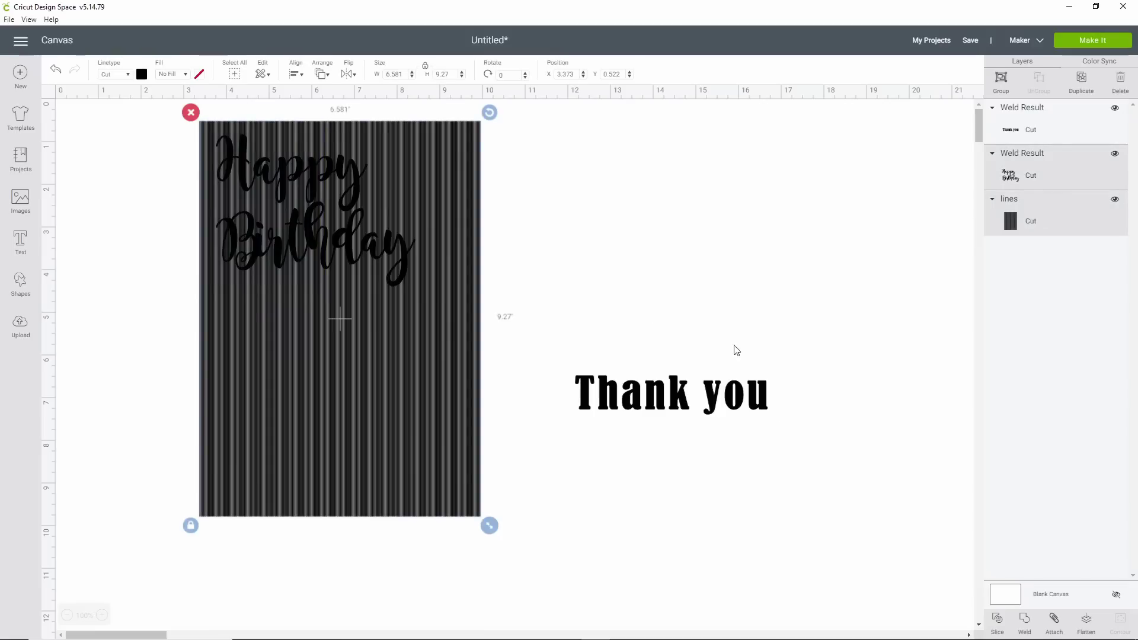
click(996, 621)
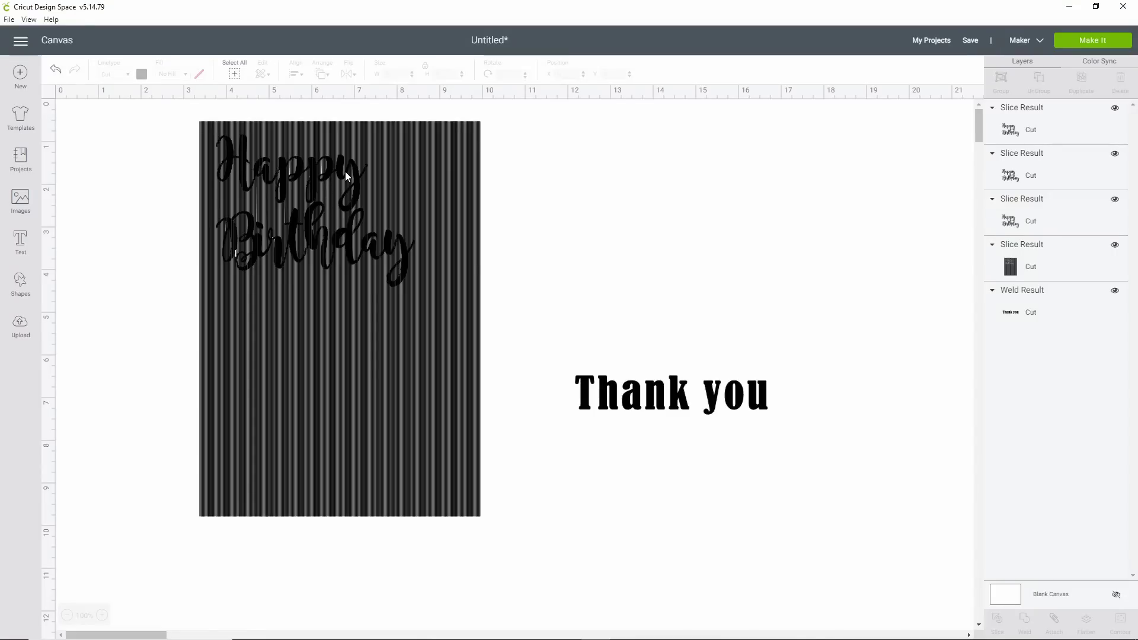
drag(340, 173, 816, 172)
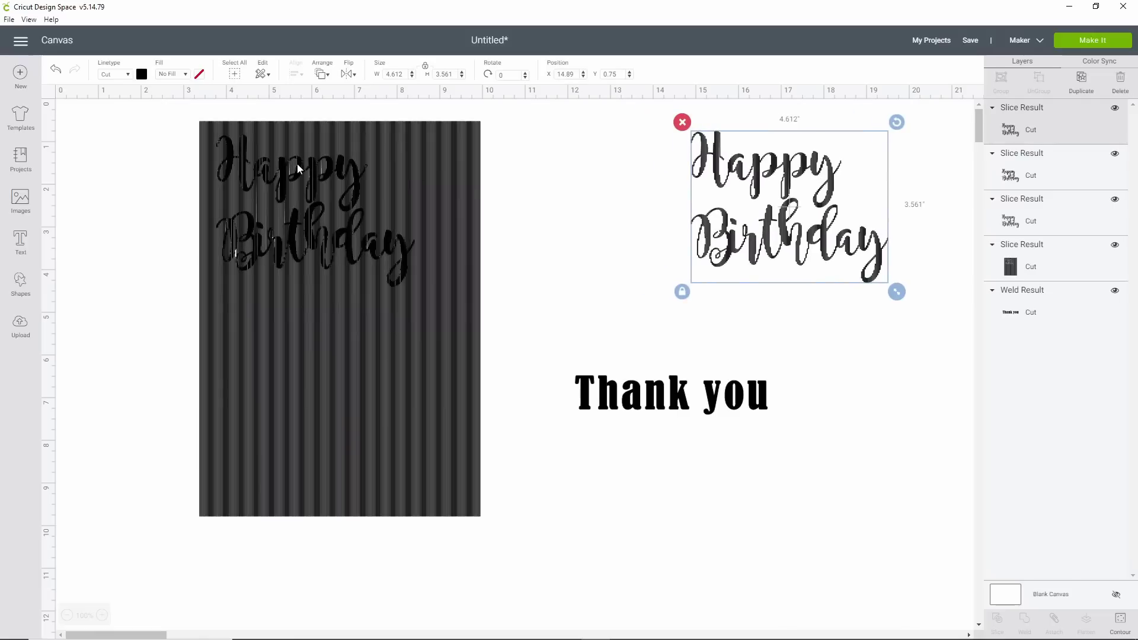
drag(294, 178, 583, 169)
drag(312, 182, 848, 334)
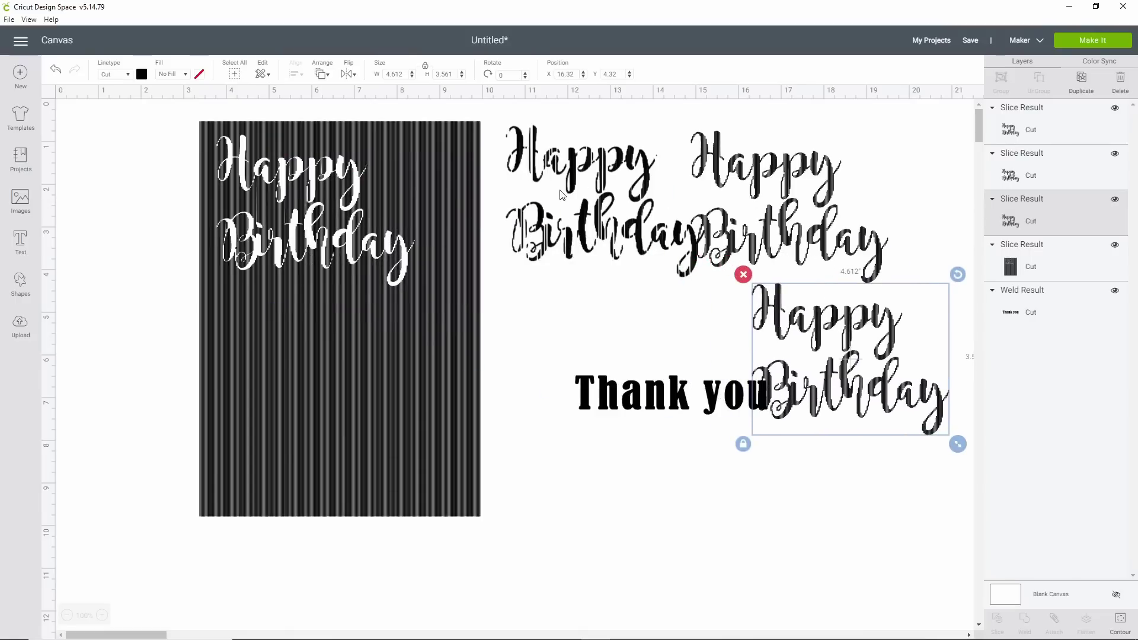
Delete the leftover gap piece of Happy Birthday and one of the two identical lined copies
drag(562, 195, 545, 222)
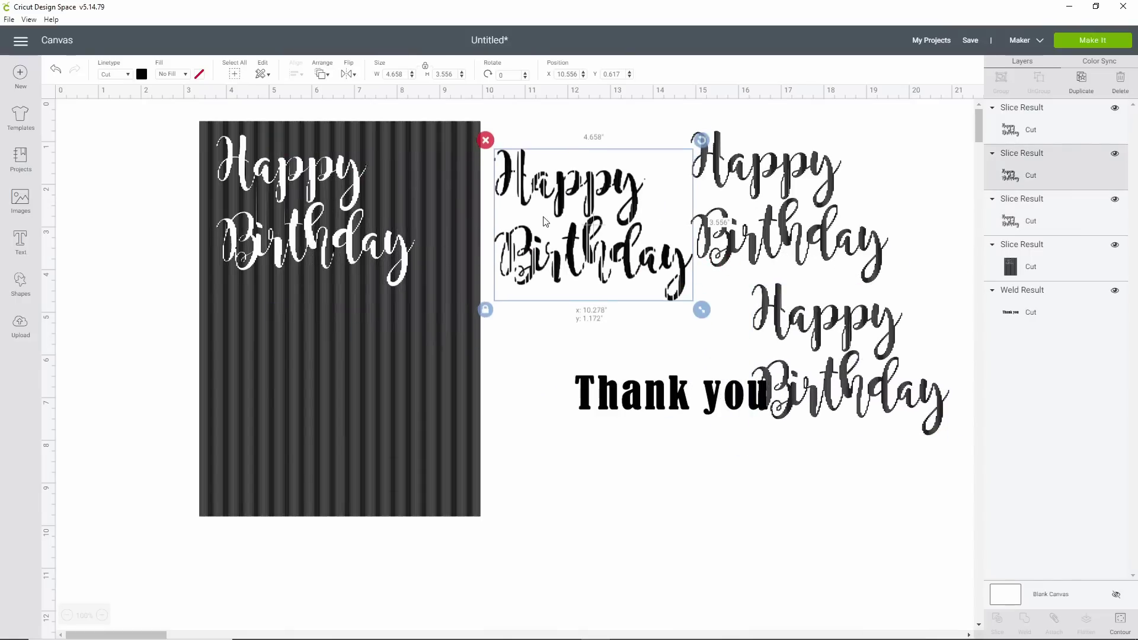
click(485, 140)
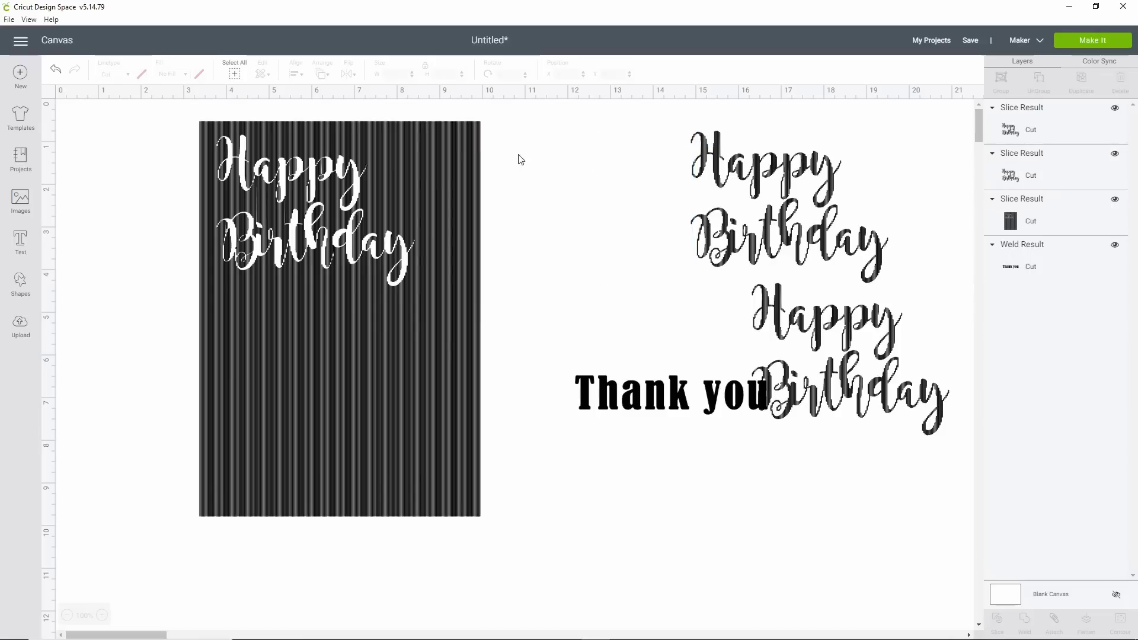
drag(817, 335, 569, 177)
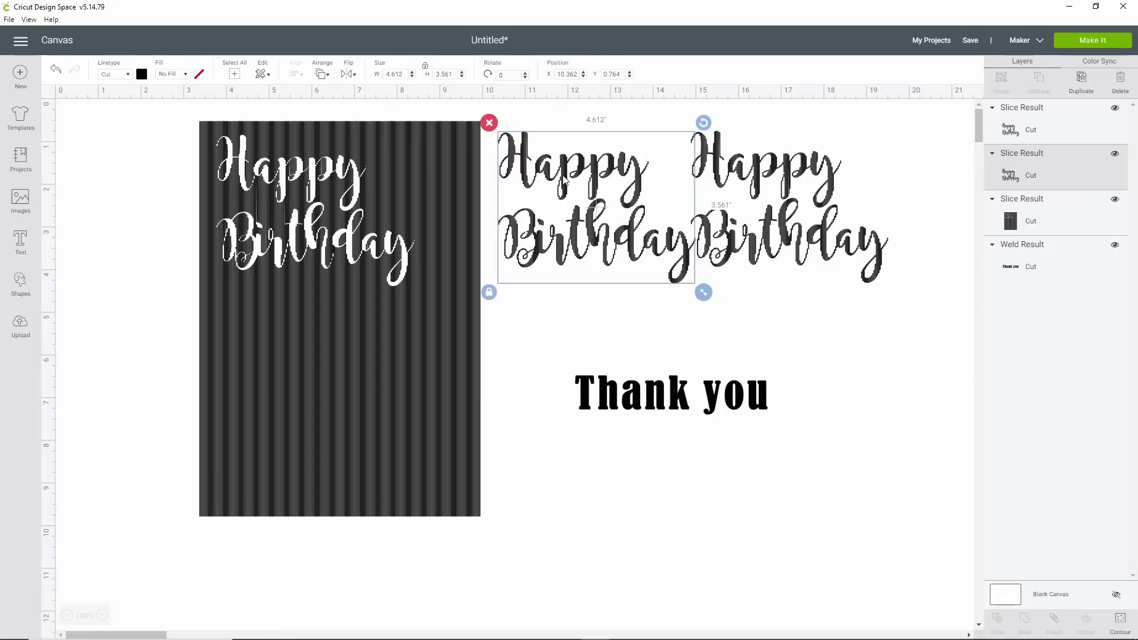
click(491, 124)
Move Thank you onto the lines image below the Happy Birthday cutout, and rotate the lines image clockwise by about 23 degrees
drag(655, 400, 312, 365)
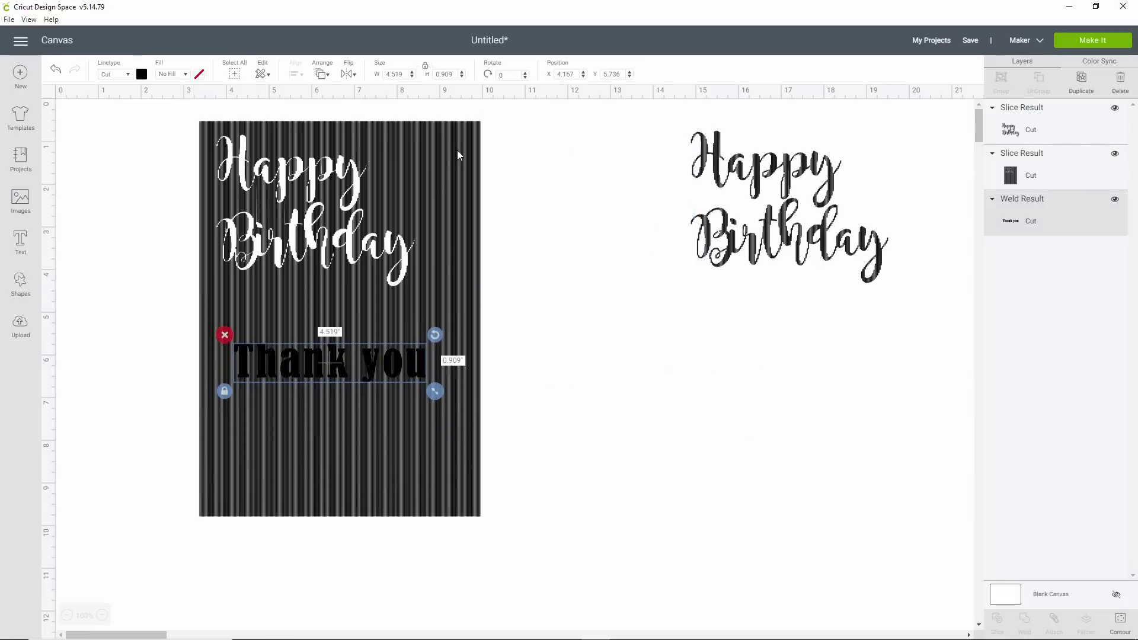
click(459, 148)
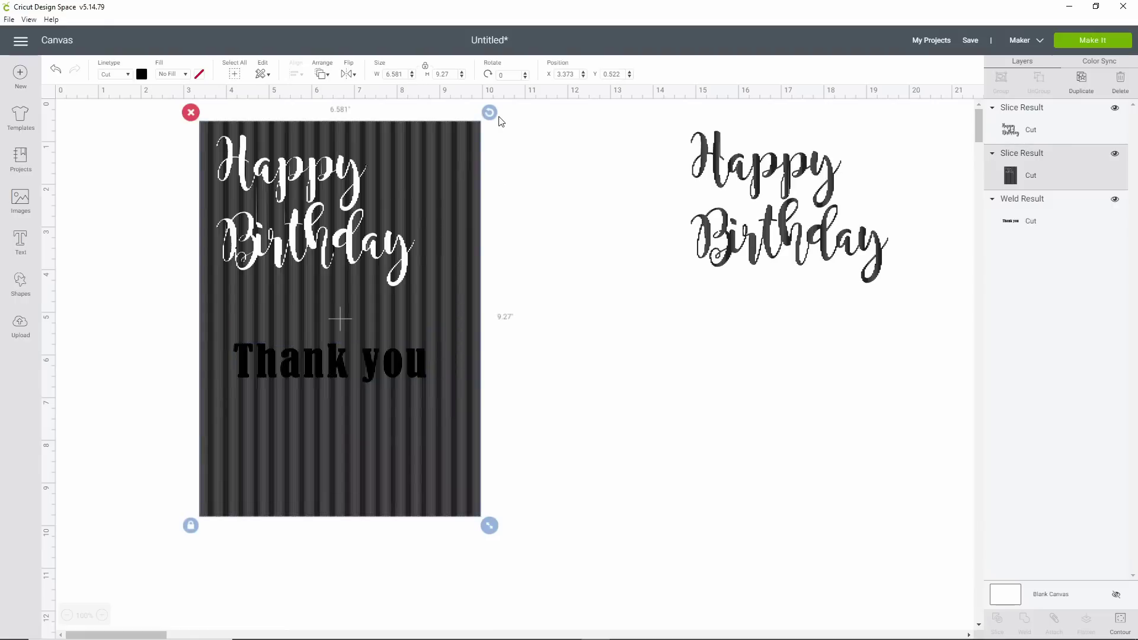
drag(499, 118, 557, 196)
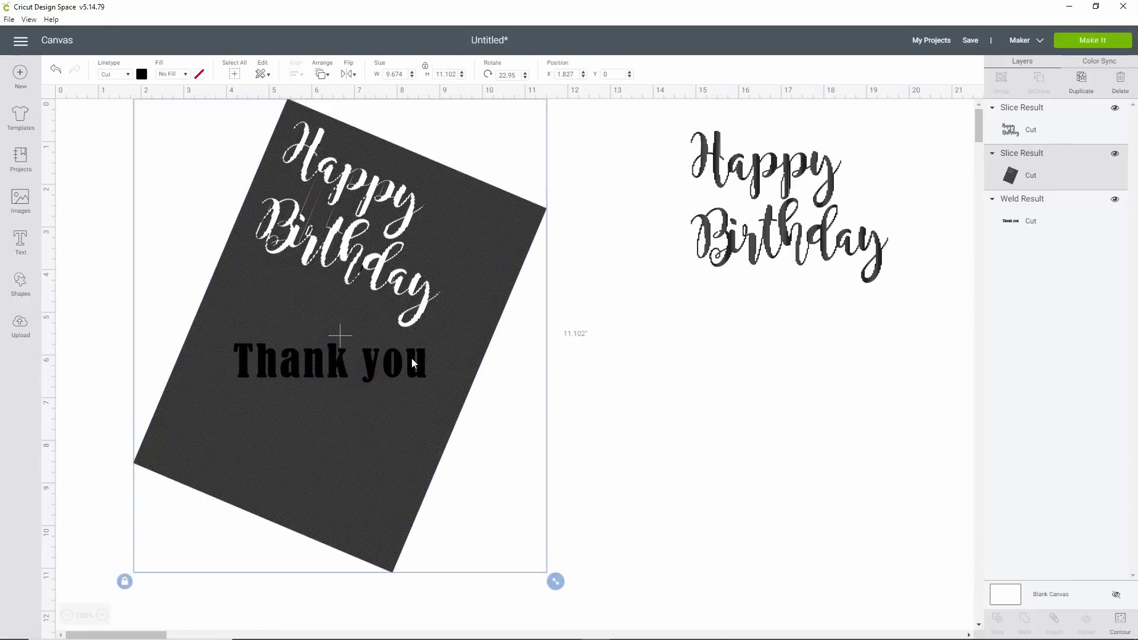
drag(412, 363, 414, 363)
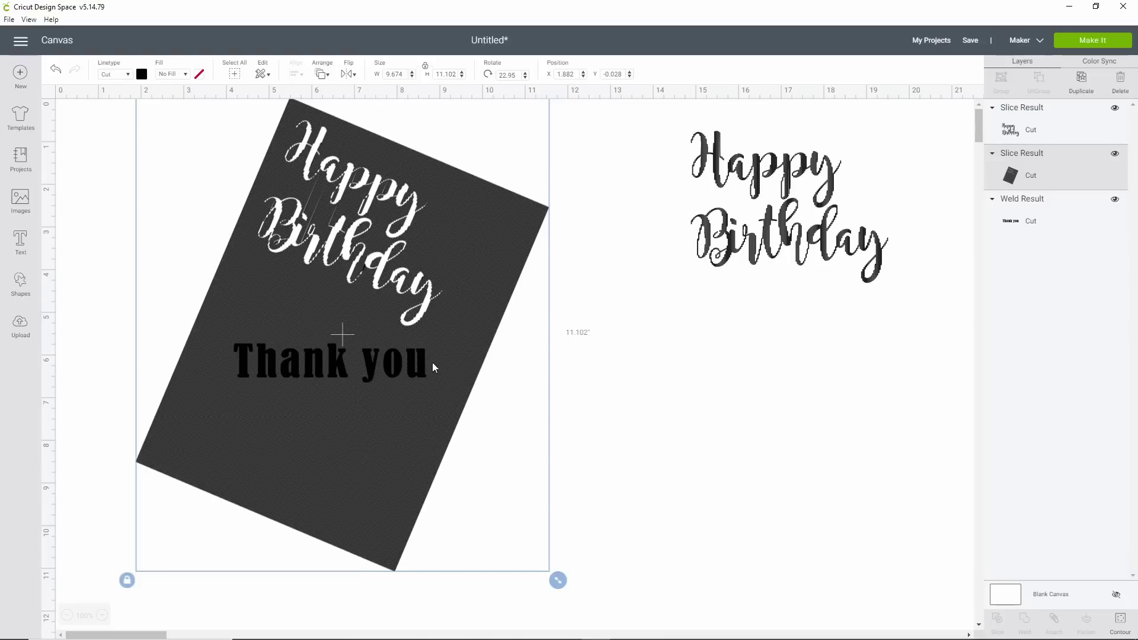
click(585, 363)
Slice Thank you with the rotated lines image and move the three resulting text pieces off the lines
drag(576, 432, 249, 268)
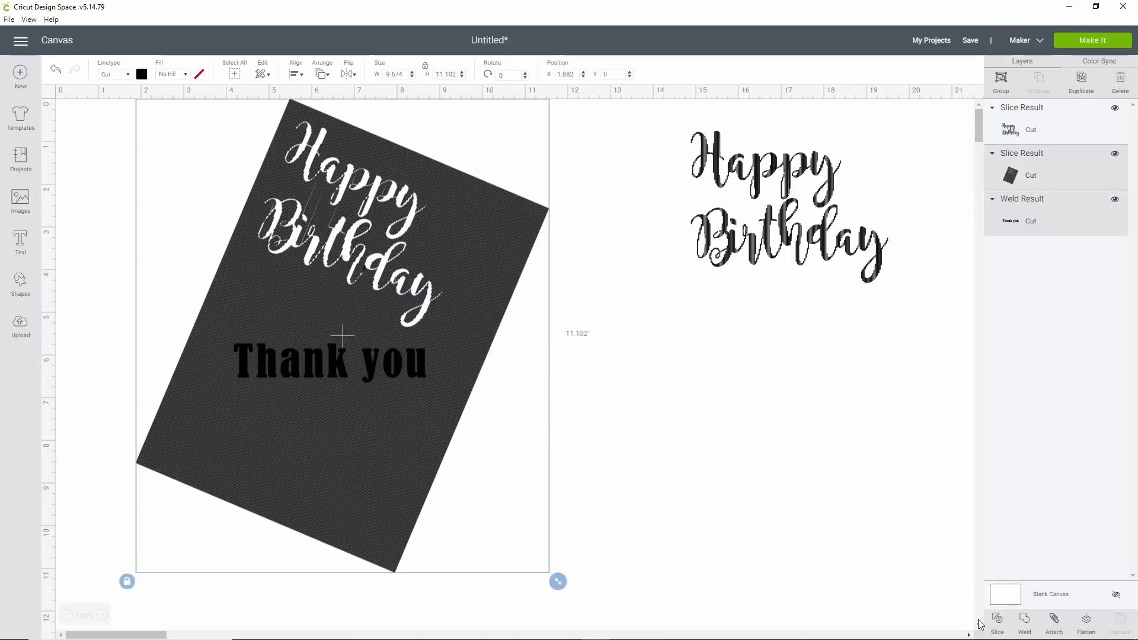
click(1000, 621)
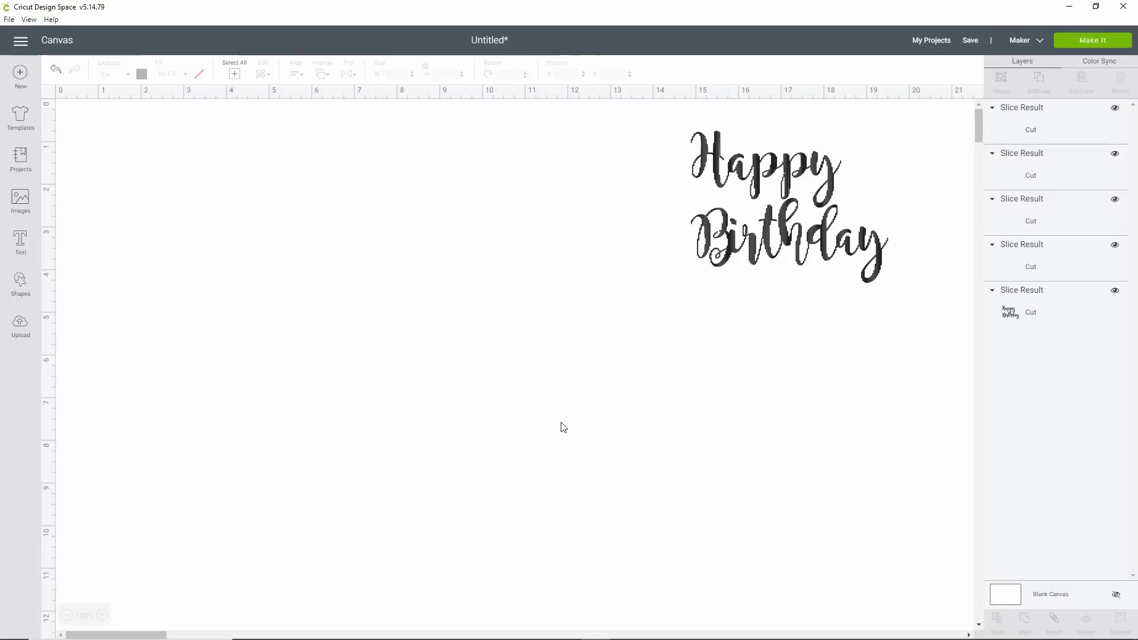
drag(371, 368, 689, 411)
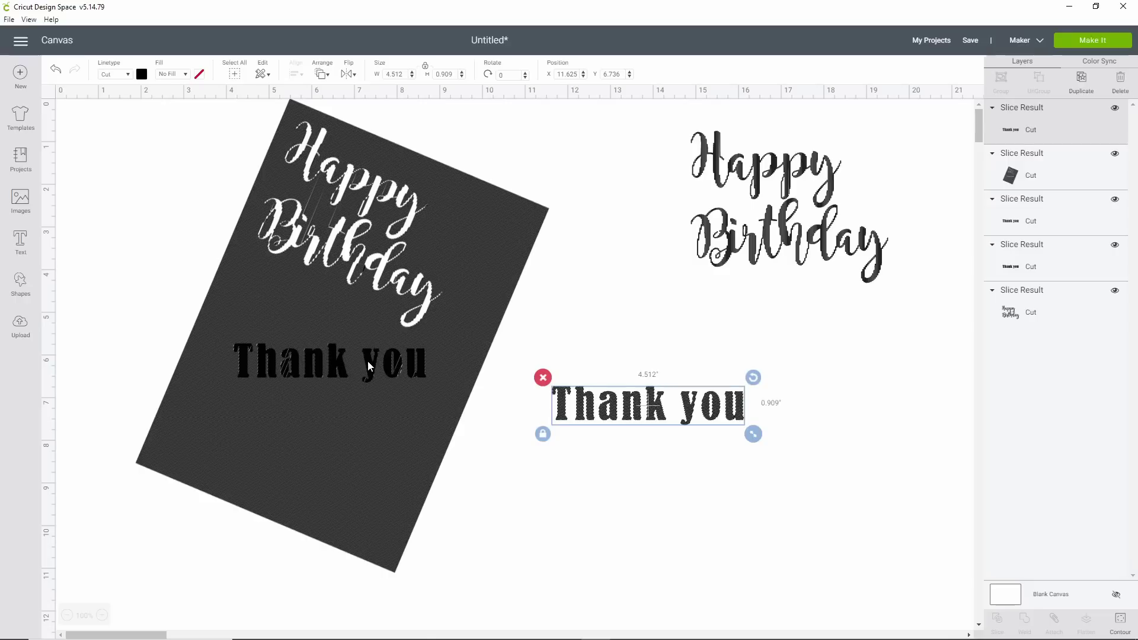
drag(367, 361, 527, 351)
drag(427, 375, 741, 354)
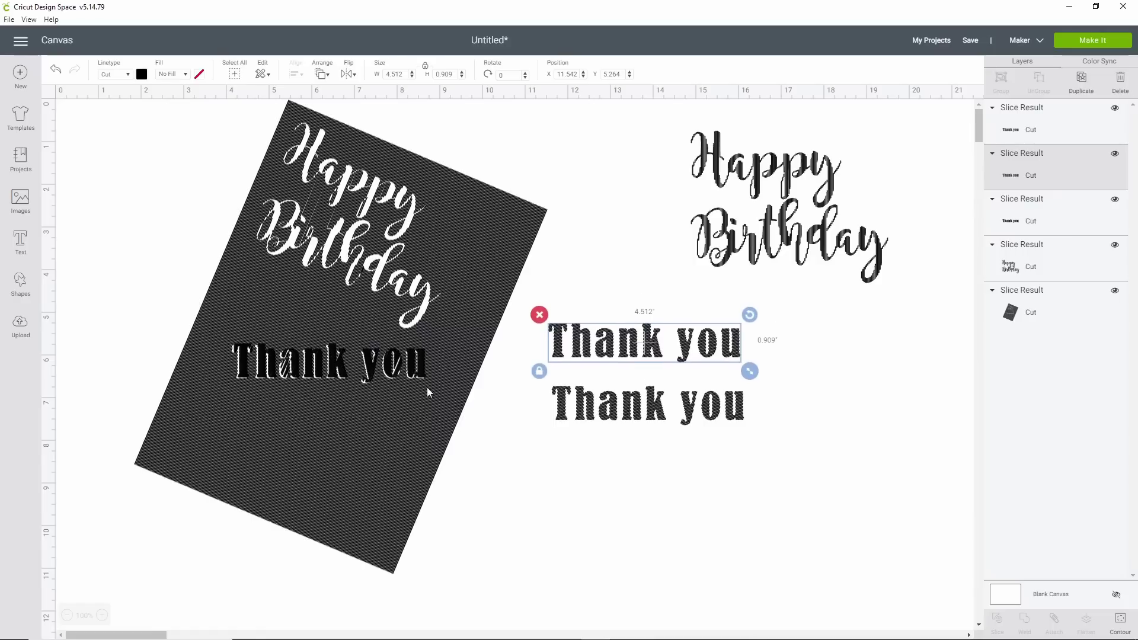
drag(418, 372, 747, 477)
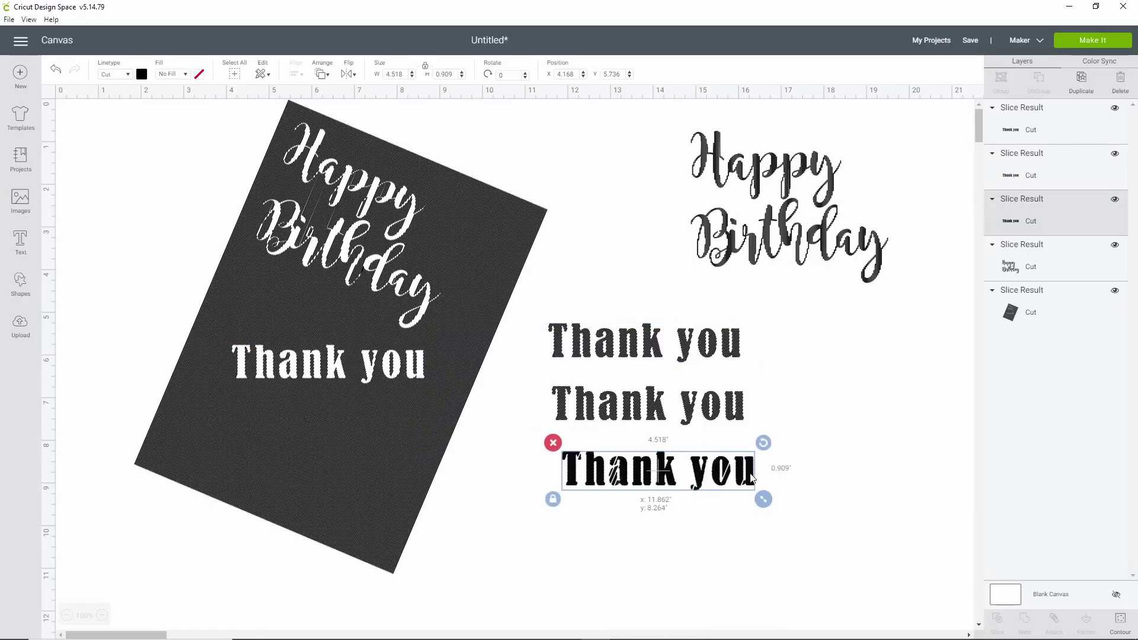
Delete the leftover and duplicate Thank you pieces, and move the remaining lined Thank you directly below the lined Happy Birthday
click(552, 438)
click(606, 408)
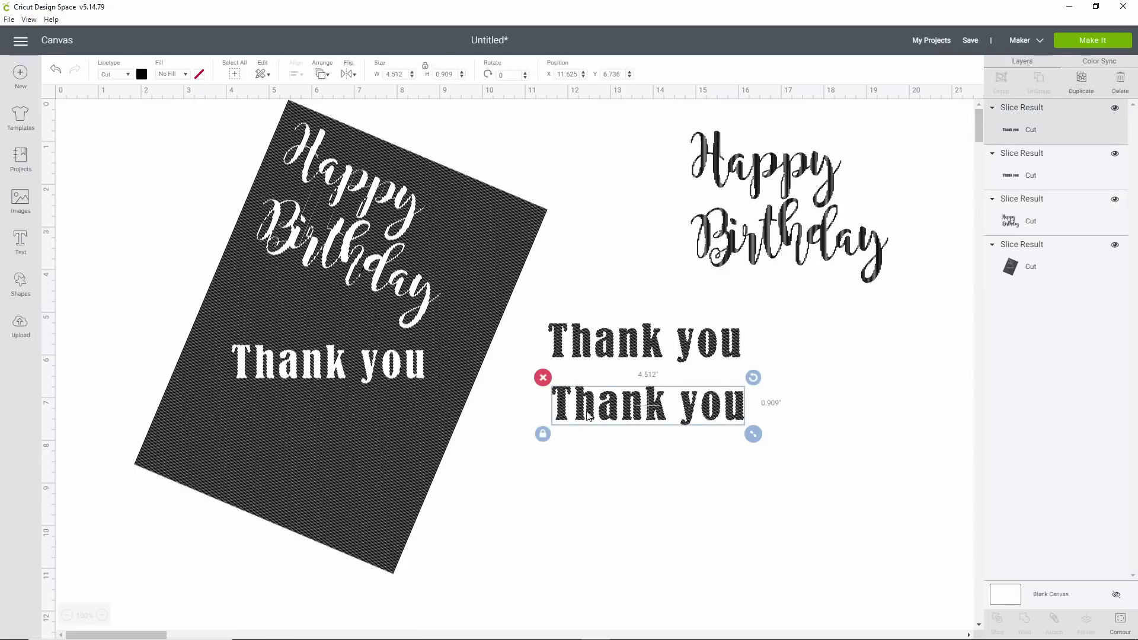
click(585, 333)
click(539, 316)
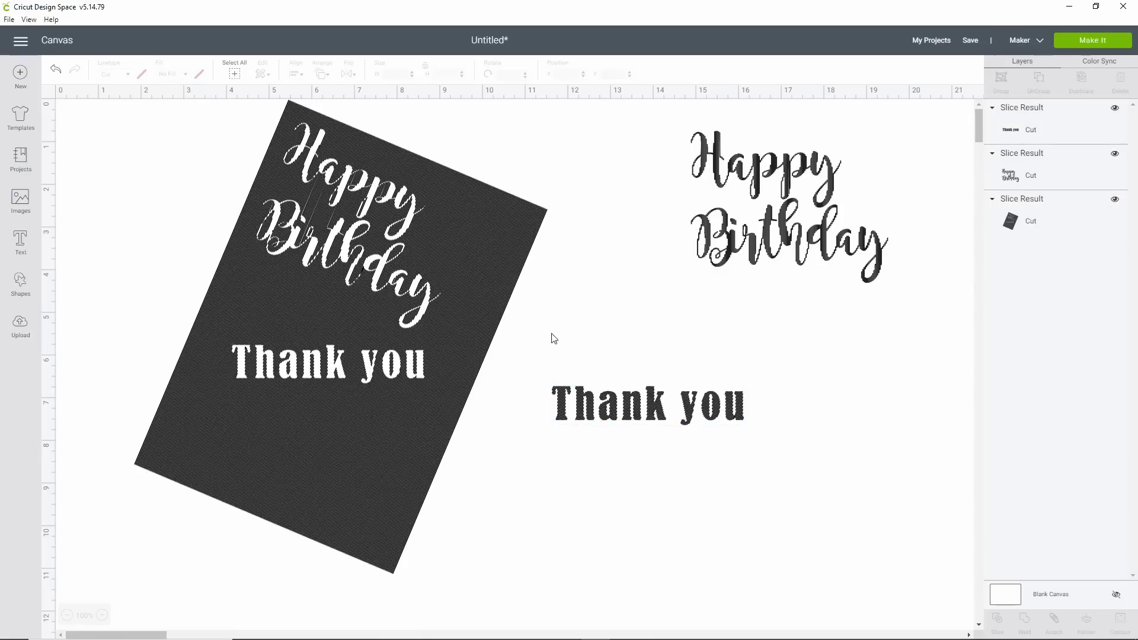
drag(651, 413, 796, 326)
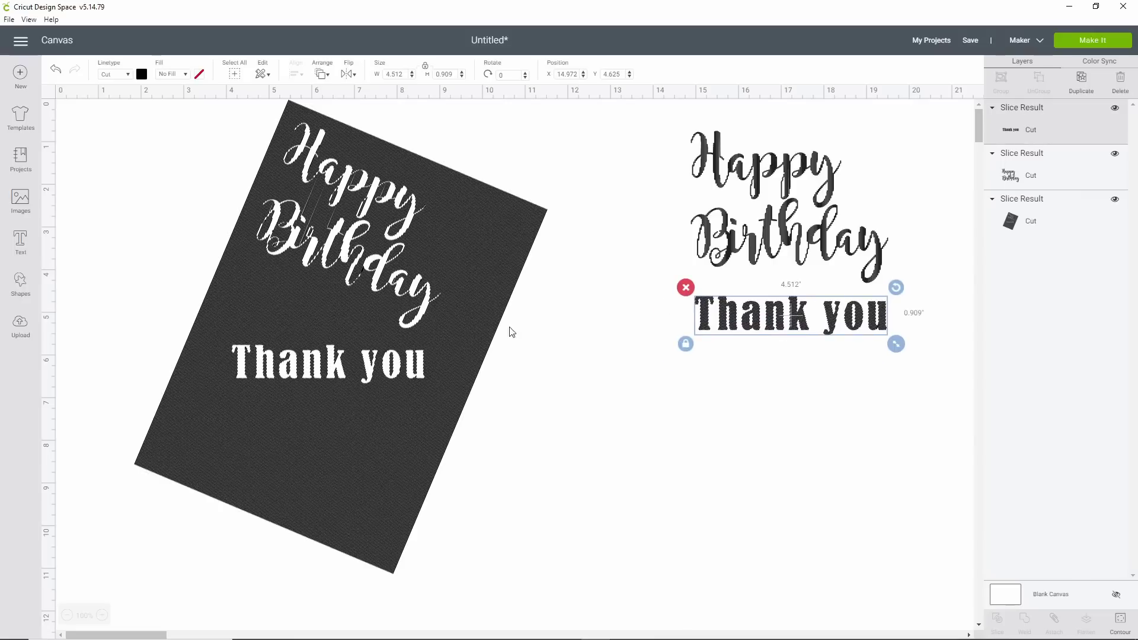
Replace the sliced lines background with a fresh copy of the uploaded lines image, enlarged to about 3.93 by 5.53 inches
click(450, 310)
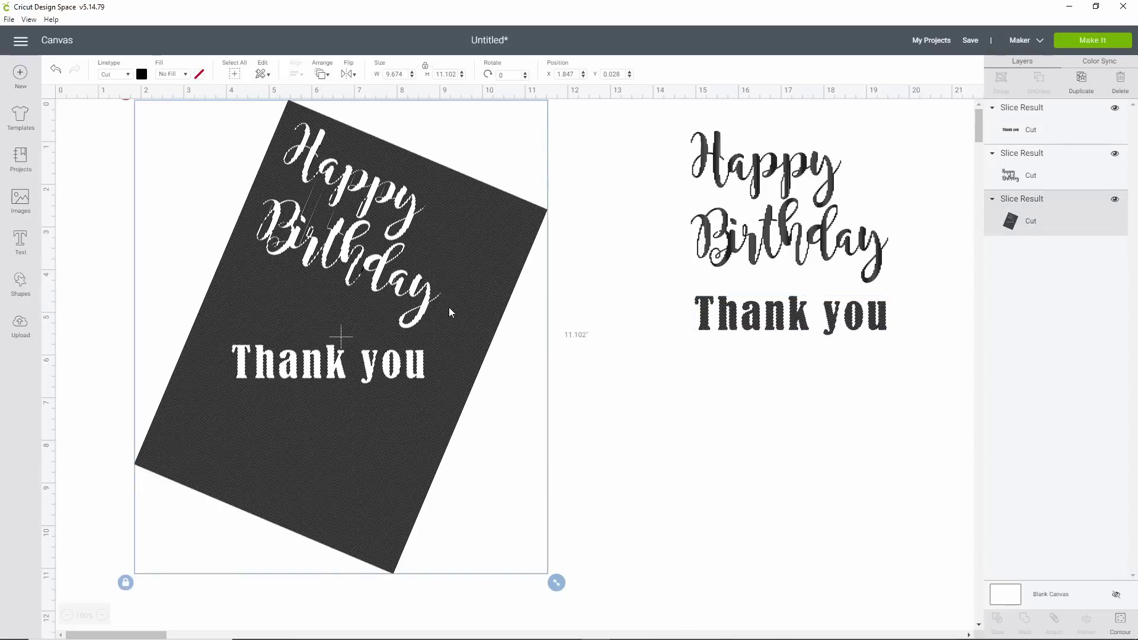
key(Delete)
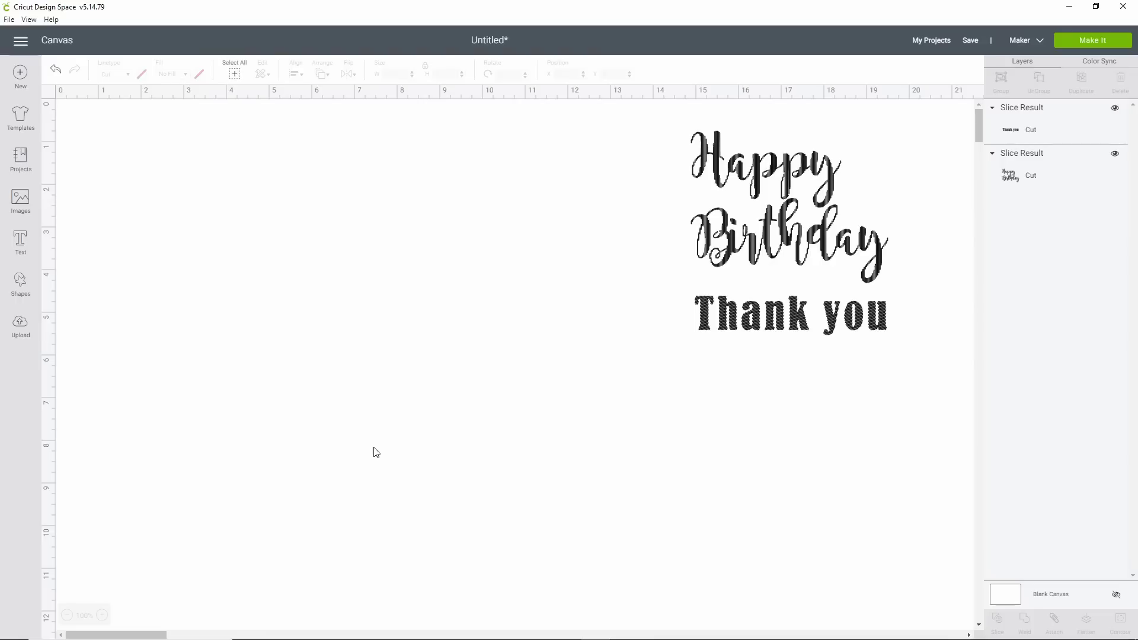
click(21, 328)
click(127, 409)
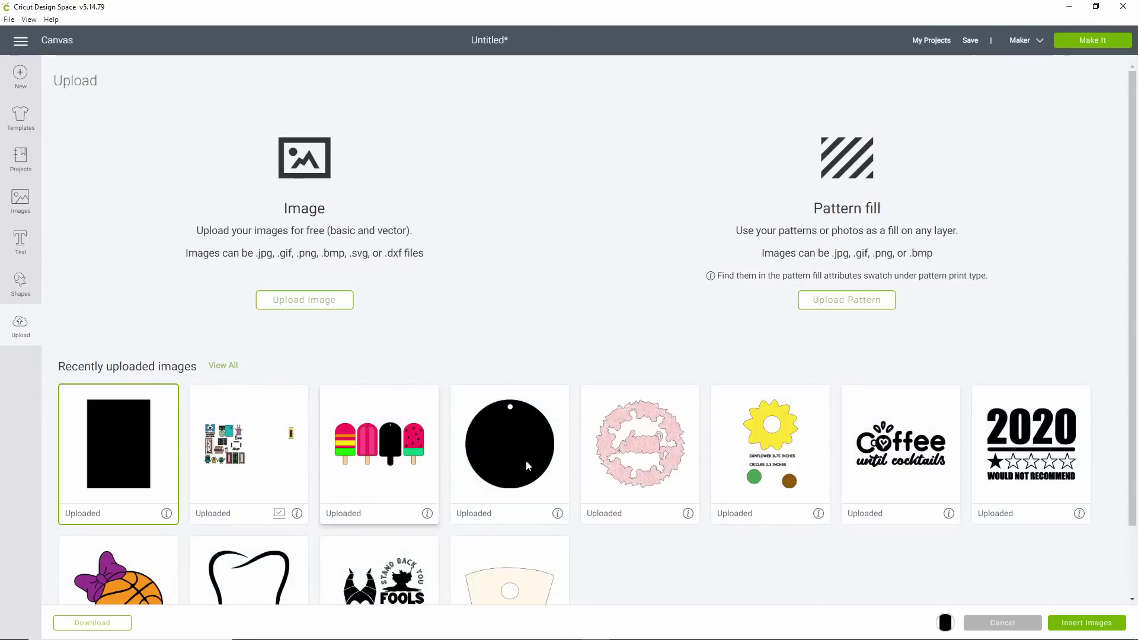
click(1088, 623)
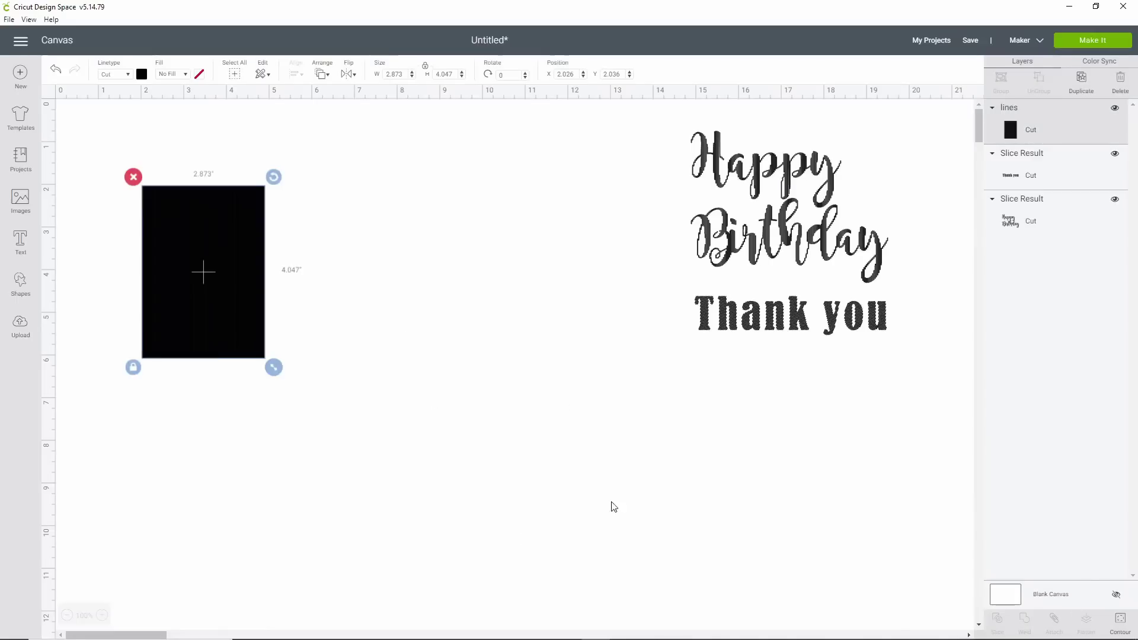
drag(272, 369, 319, 431)
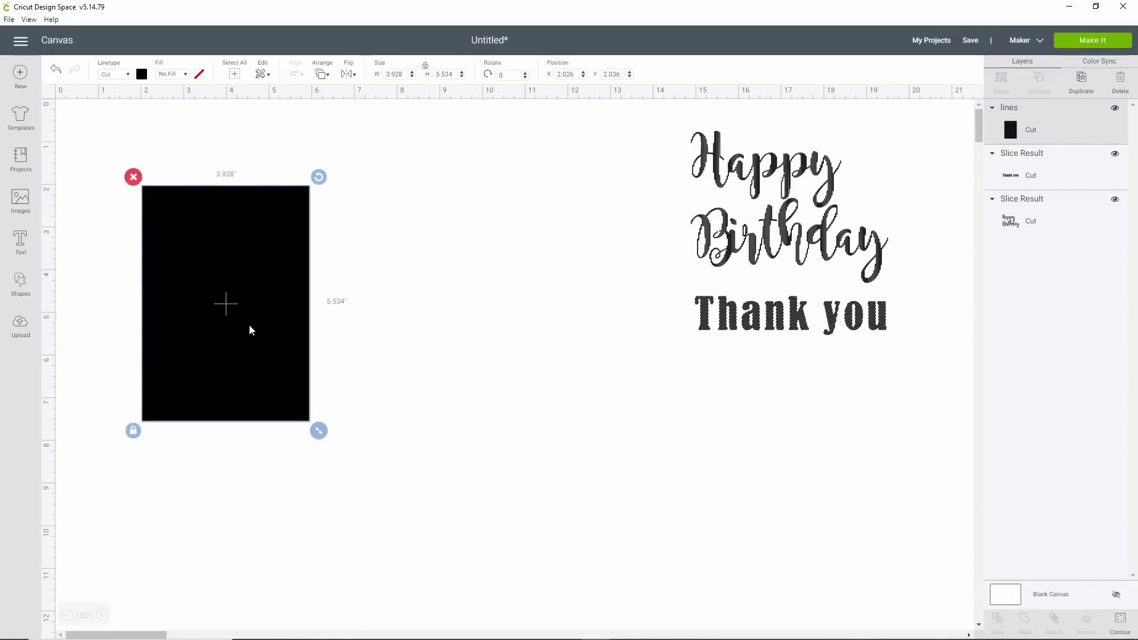
Browse the full Cricut image library and insert the black peeking dog with floppy ears
click(21, 204)
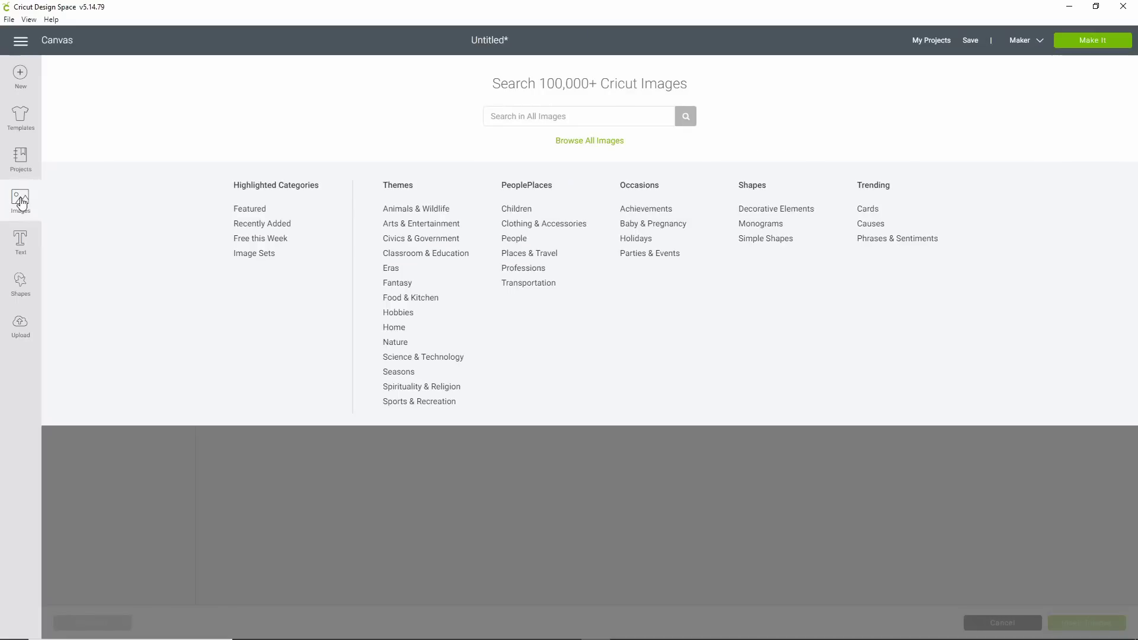
click(620, 142)
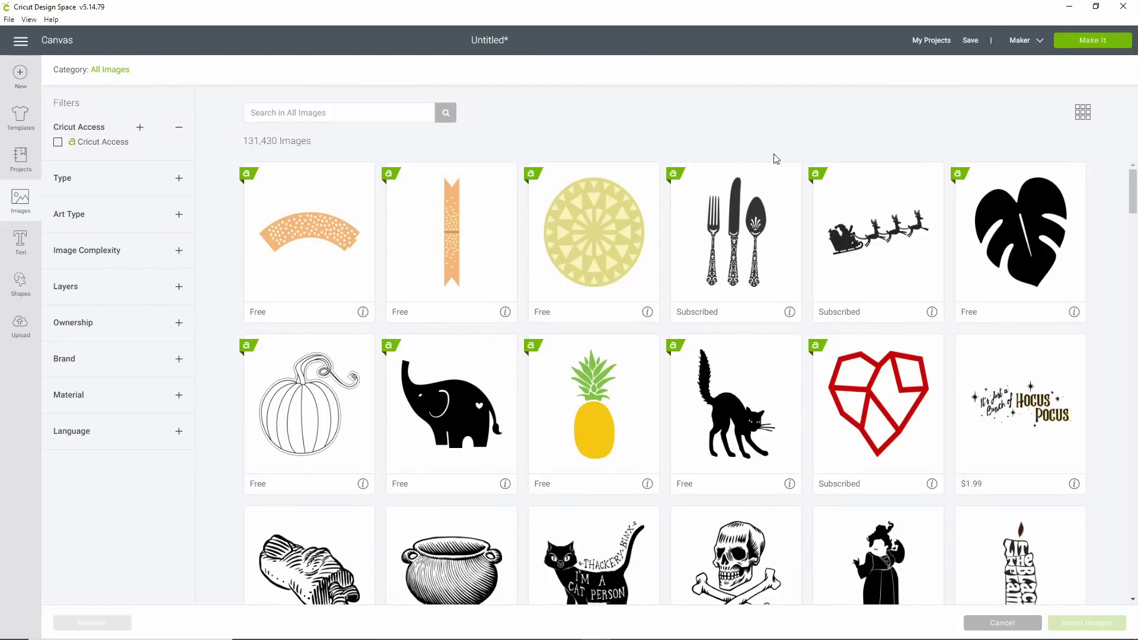
scroll(712, 237, down, 3)
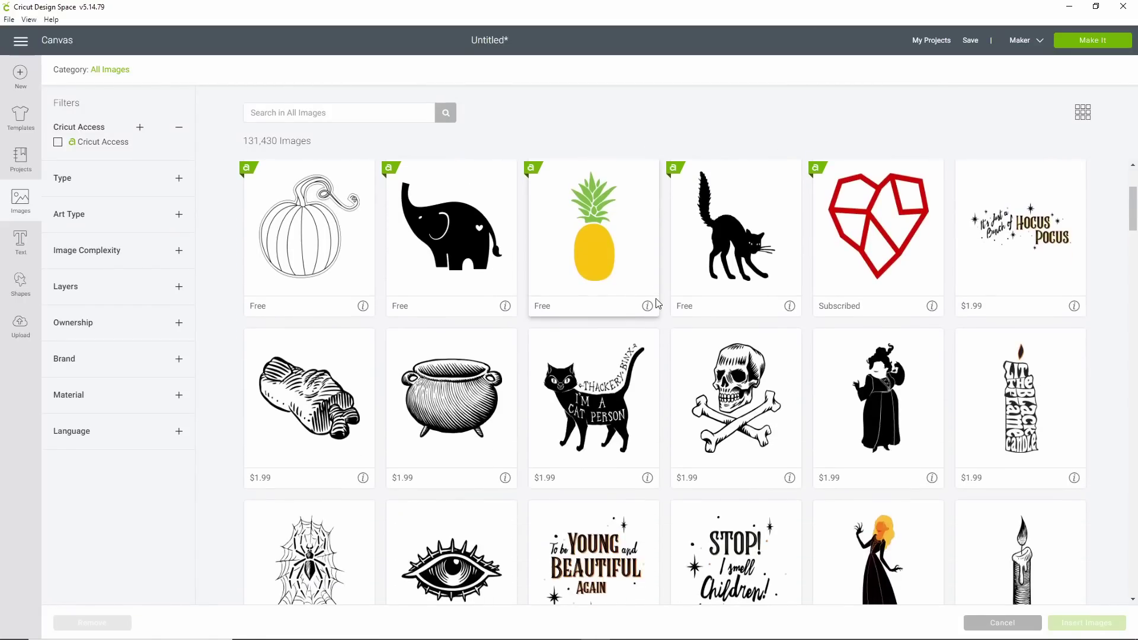
scroll(659, 302, down, 4)
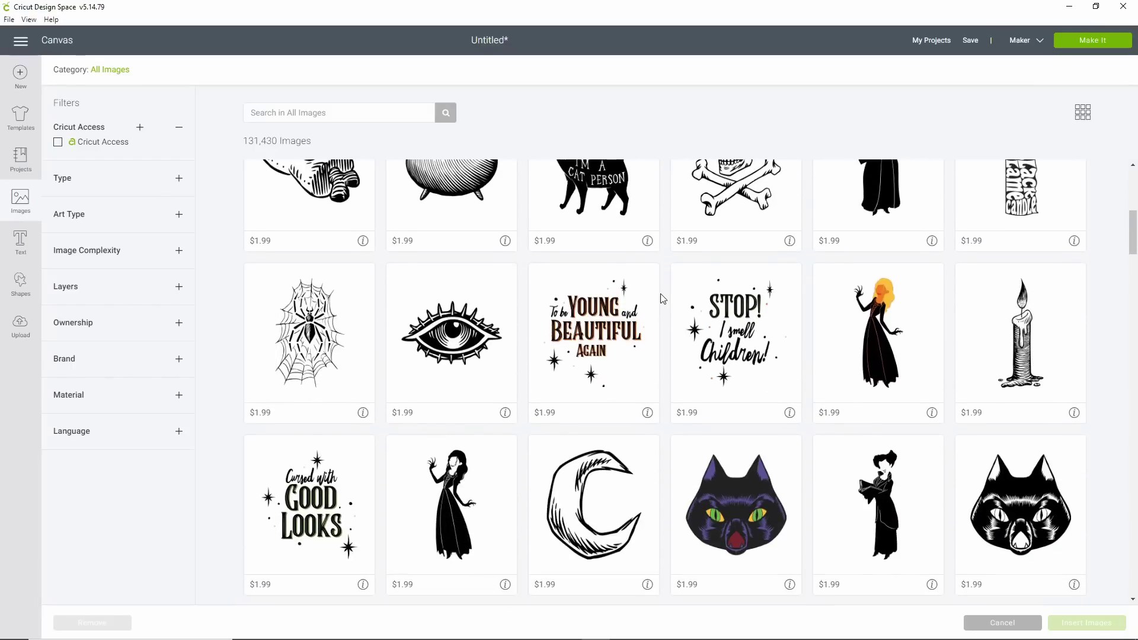
scroll(663, 299, down, 4)
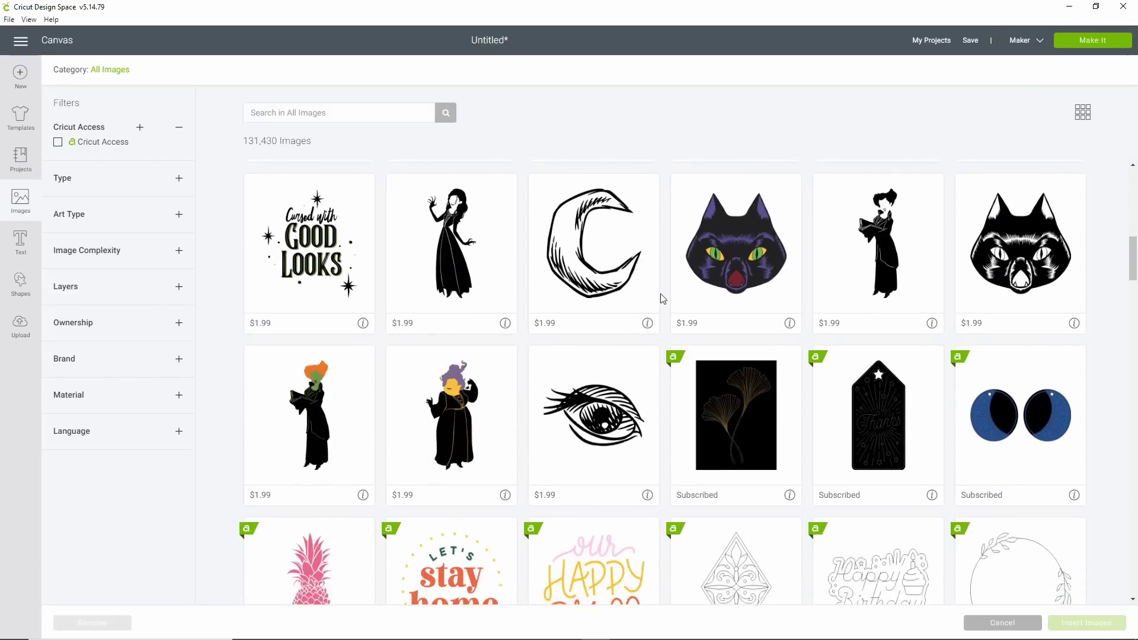
scroll(663, 299, down, 3)
scroll(663, 296, down, 5)
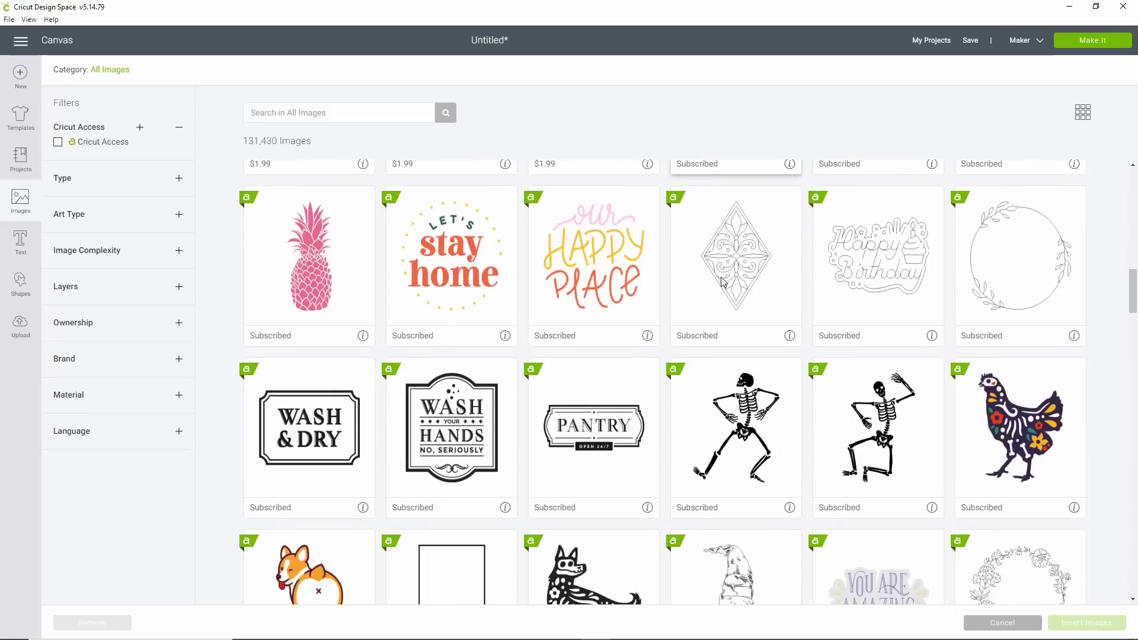
scroll(723, 281, down, 5)
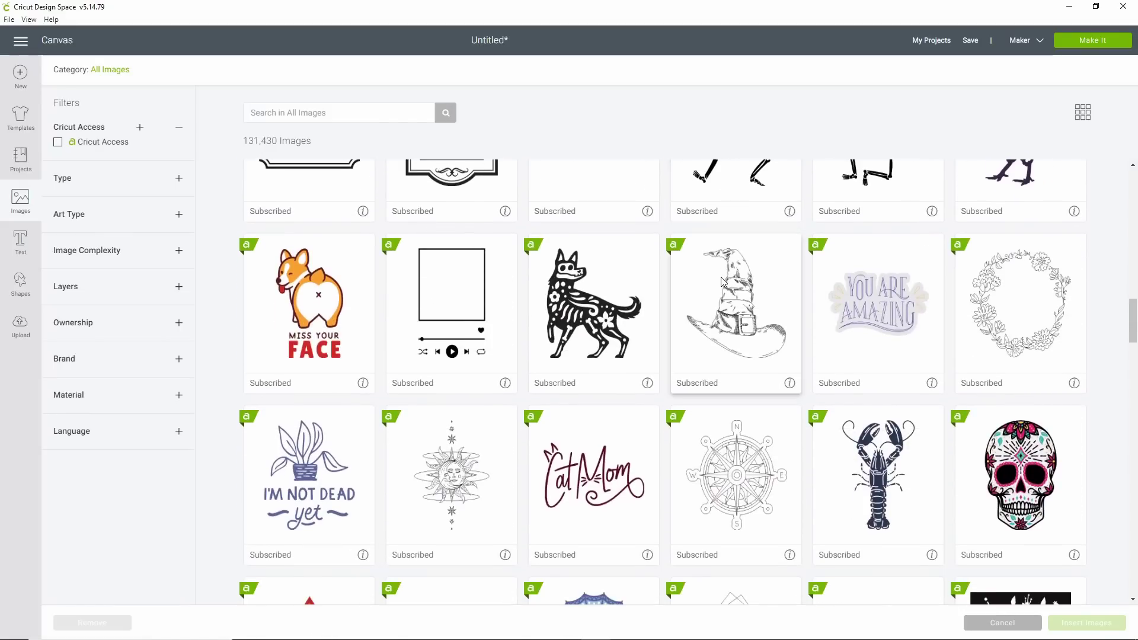
scroll(635, 293, down, 5)
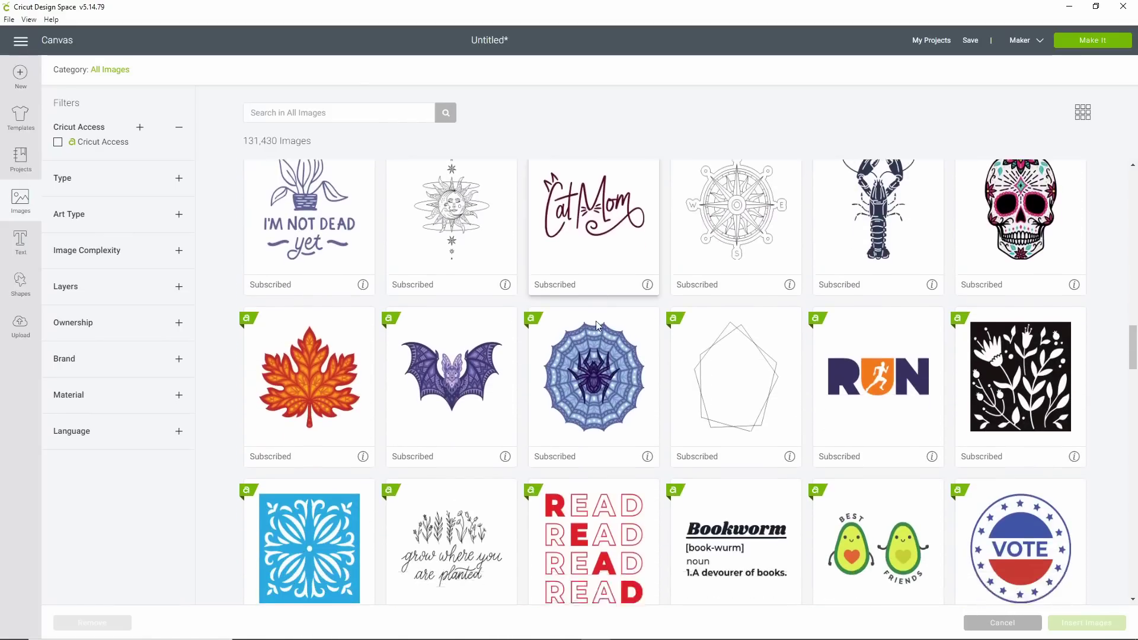
scroll(598, 324, down, 7)
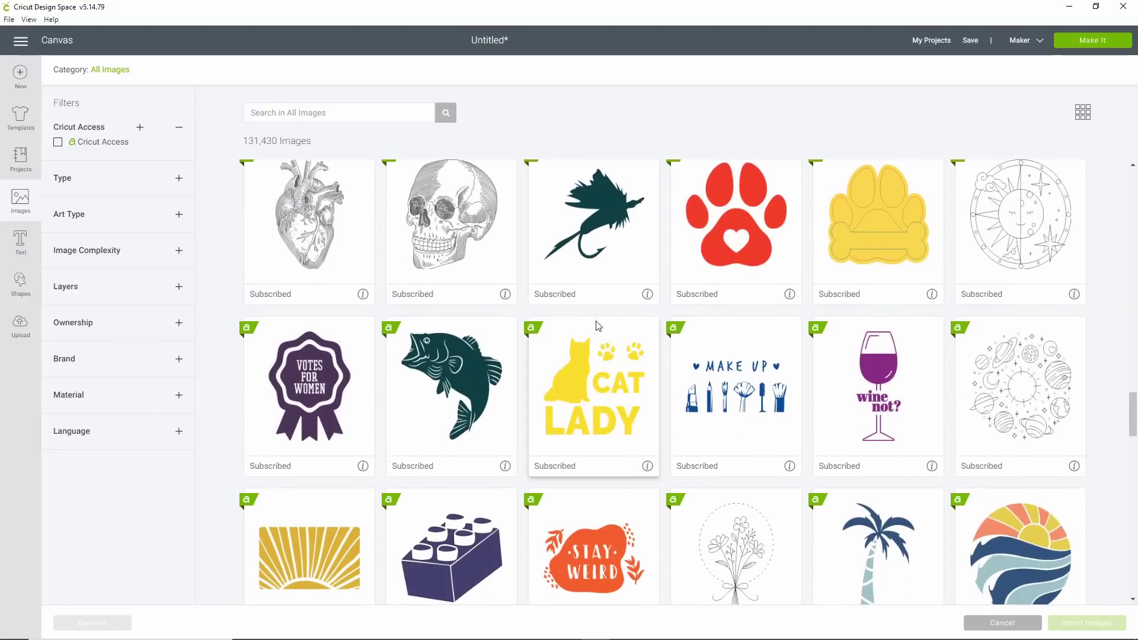
scroll(598, 325, down, 4)
scroll(597, 323, down, 2)
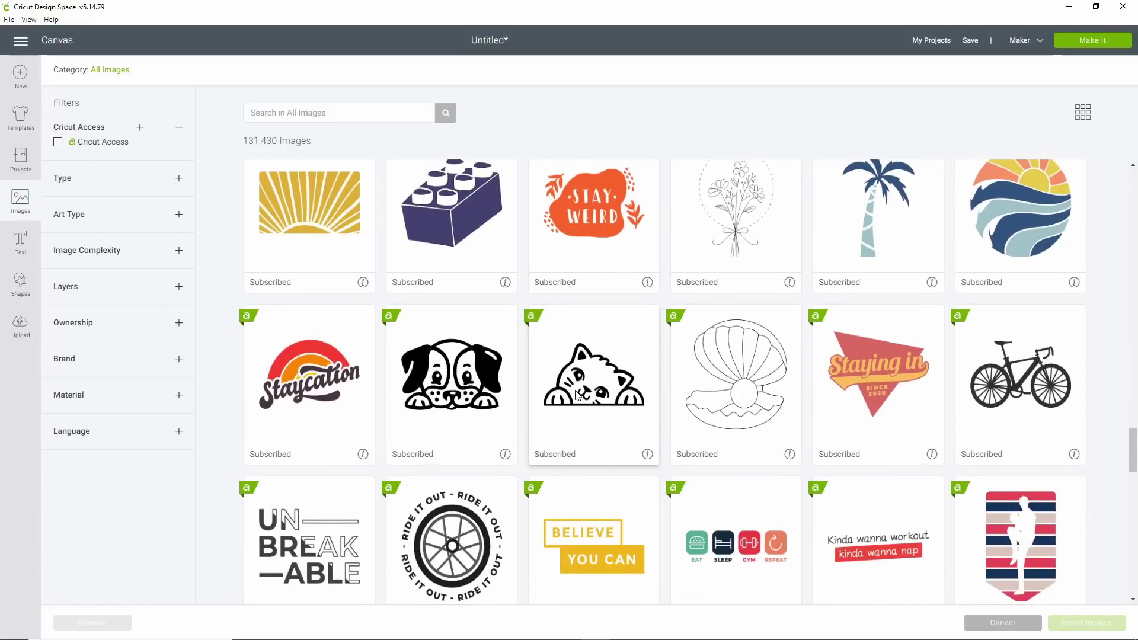
click(509, 383)
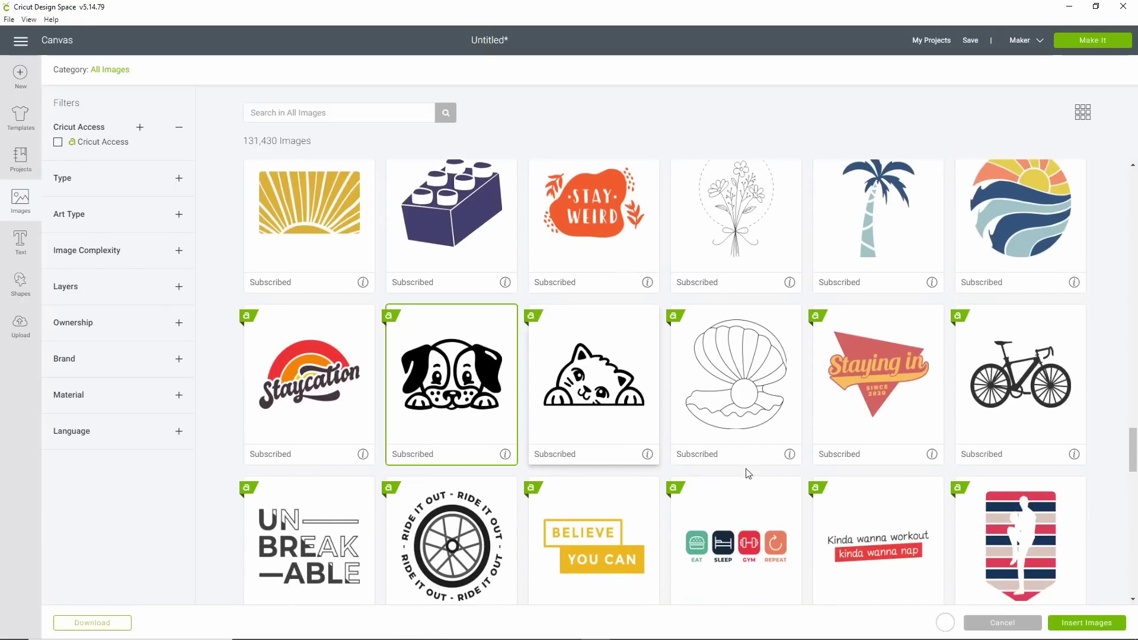
click(1100, 623)
Place the dog and the lines image side by side, and enlarge the lines image to about 5.66 by 7.98 inches
drag(415, 304, 572, 315)
drag(189, 290, 172, 243)
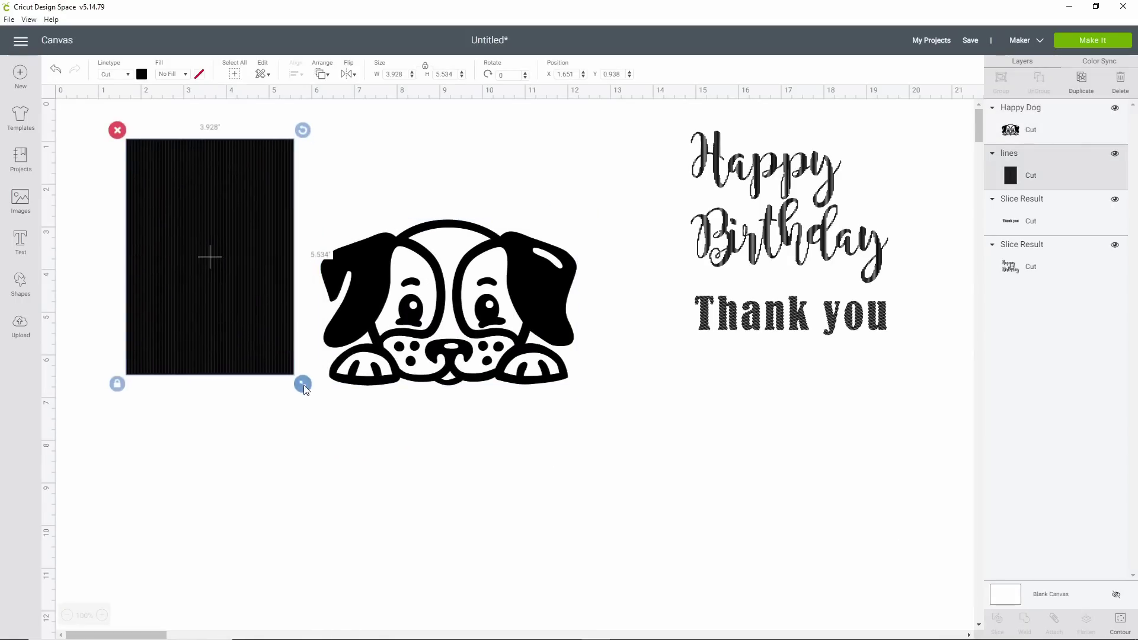
drag(303, 384, 379, 487)
Shrink the dog to about 4.04 by 2.63 inches and place it over the upper part of the lines image
click(531, 254)
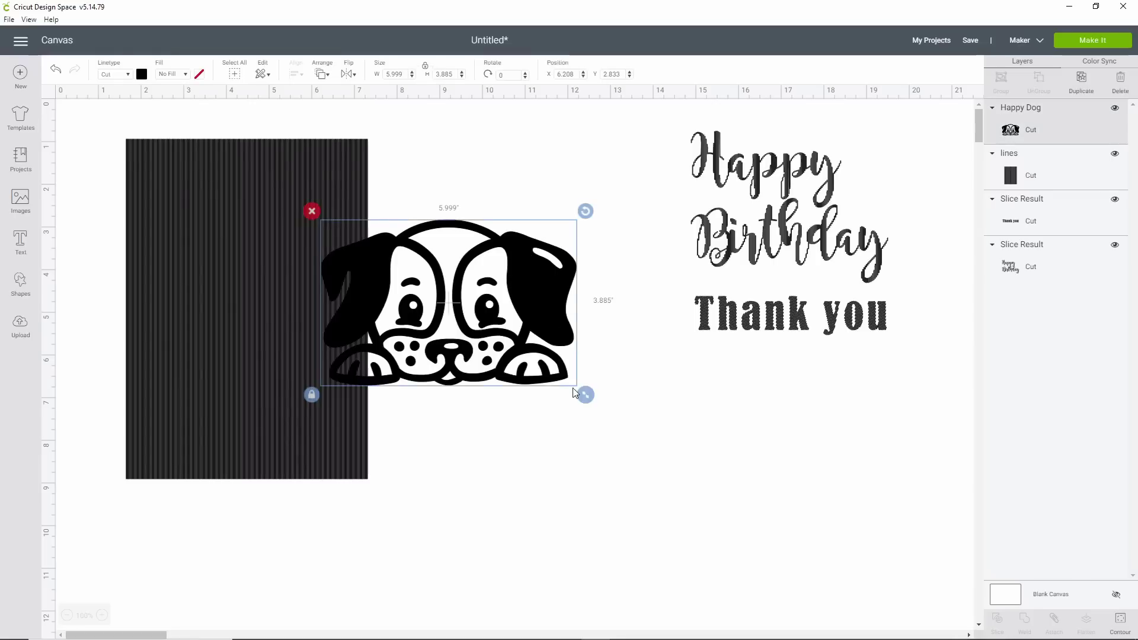
drag(591, 400, 507, 343)
drag(487, 270, 313, 203)
click(446, 232)
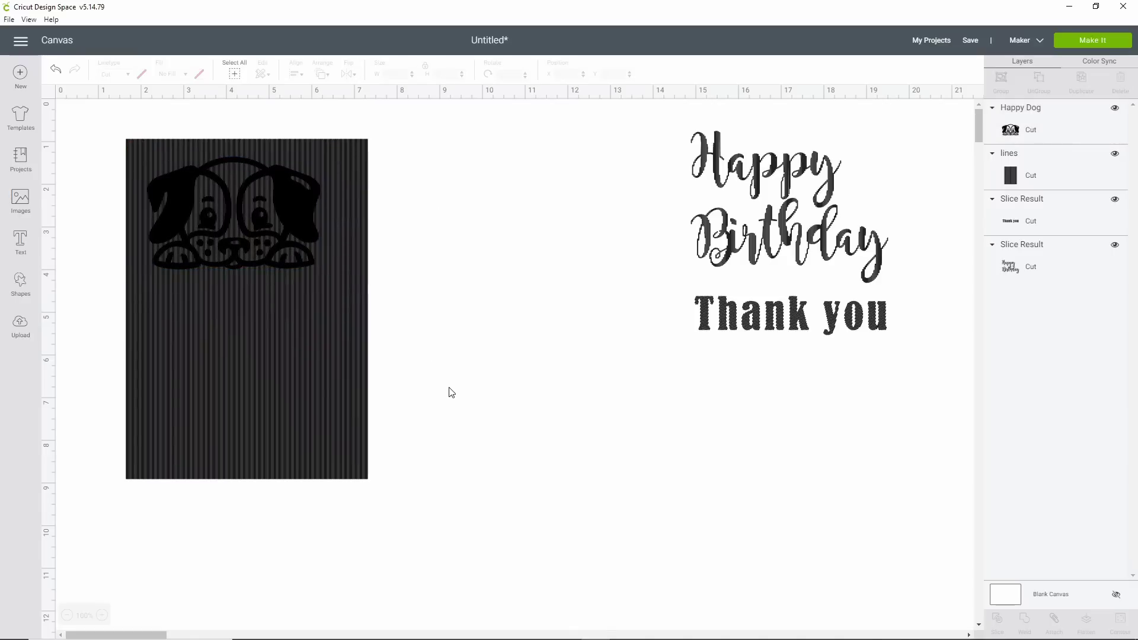
Slice the dog with the lines image and move the three resulting dog pieces off the lines
drag(452, 392, 113, 148)
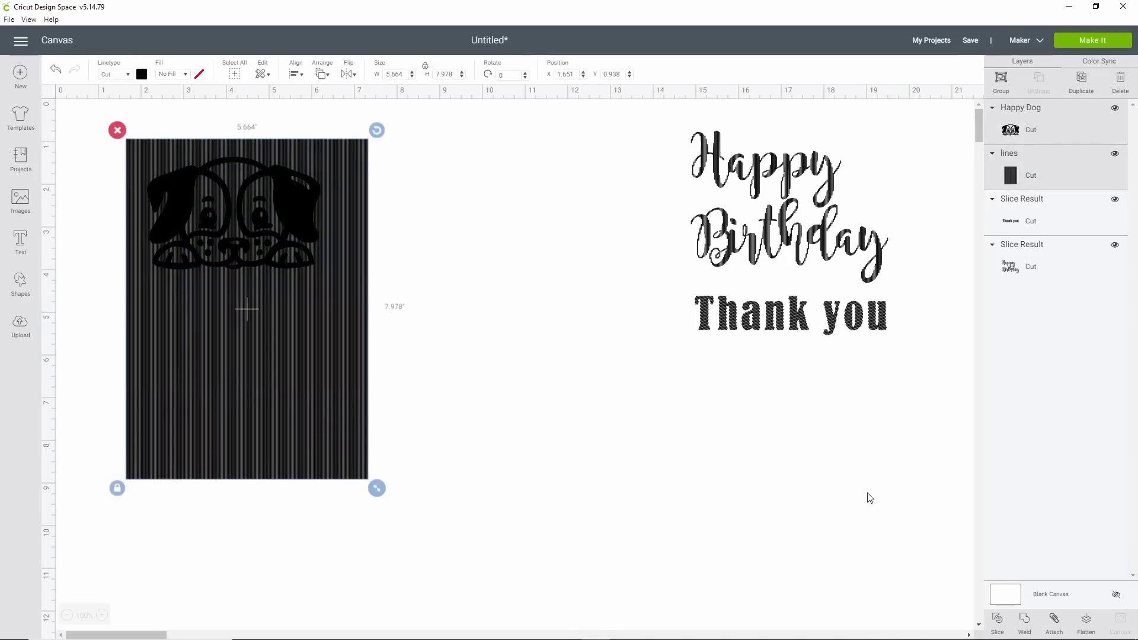
click(998, 624)
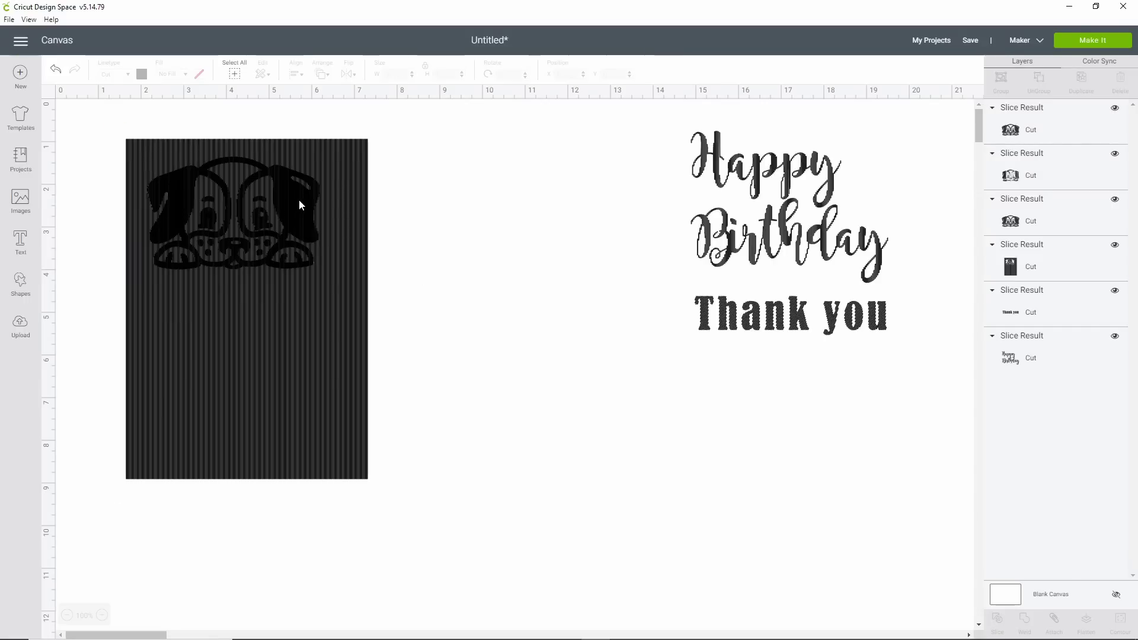
drag(299, 202, 600, 360)
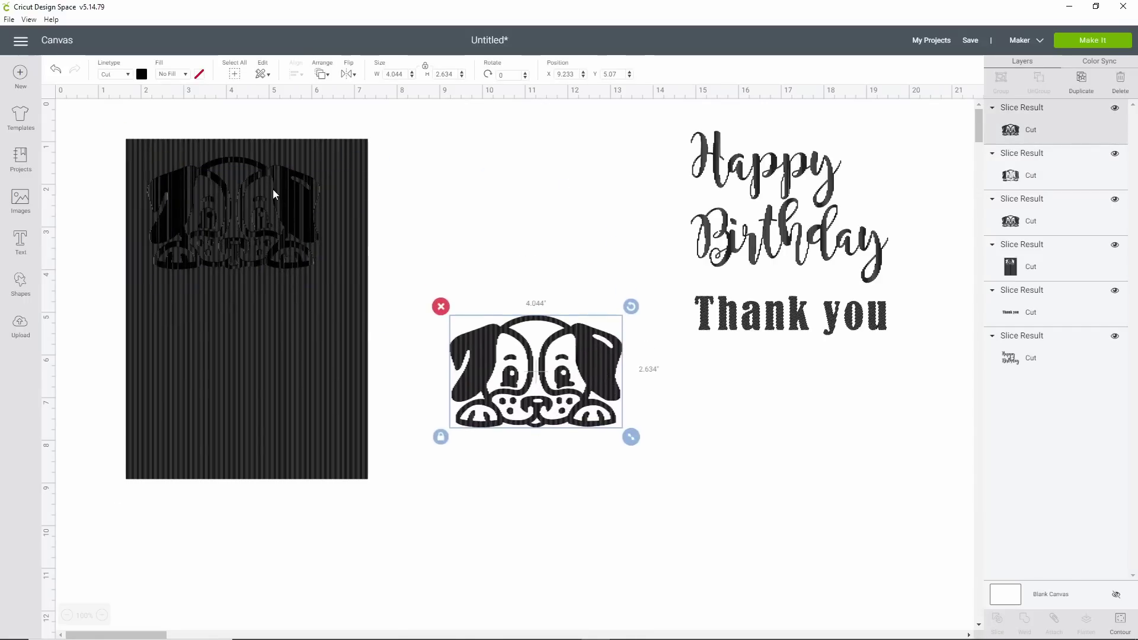
drag(293, 205, 570, 195)
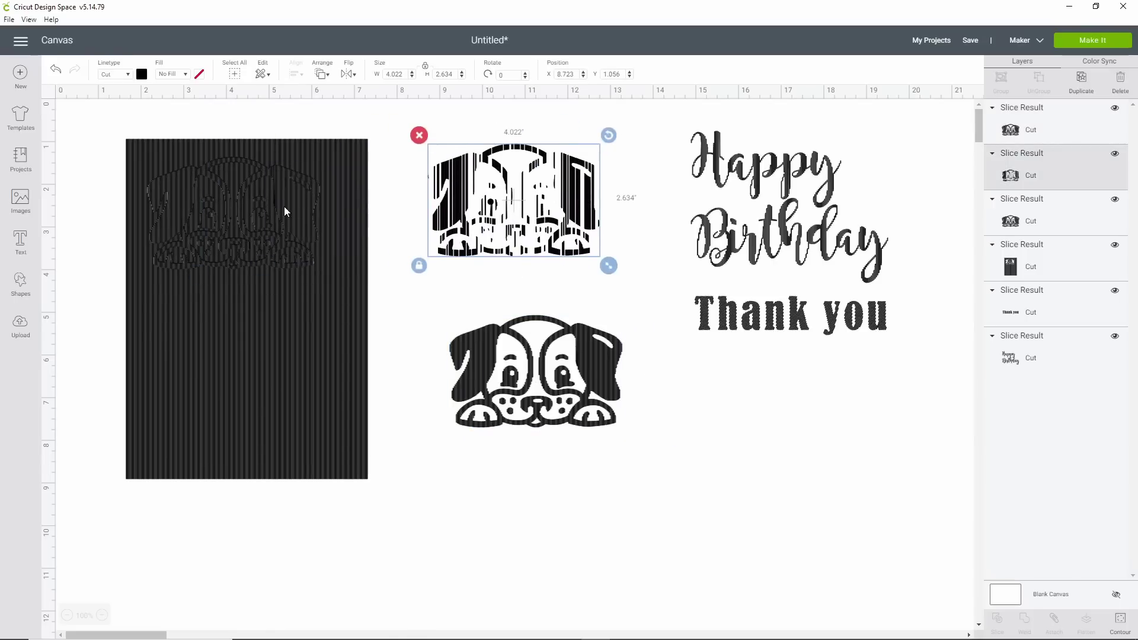
drag(285, 211, 597, 491)
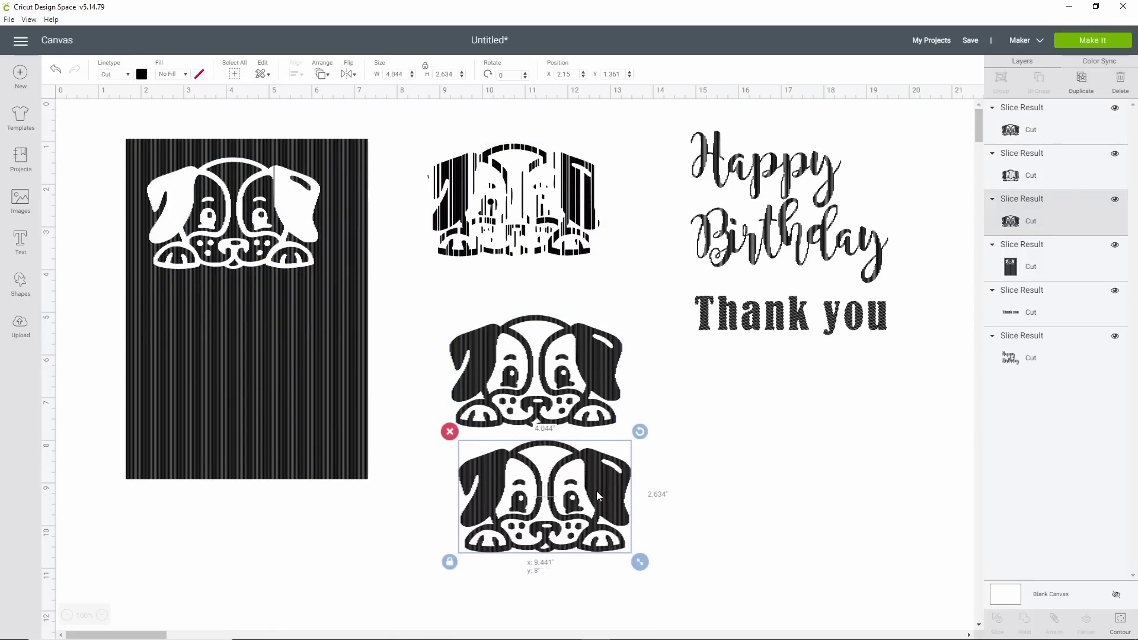
Delete the sliced lines background, the leftover strips and one duplicate dog, and move the remaining lined dog beside Happy Birthday
click(320, 329)
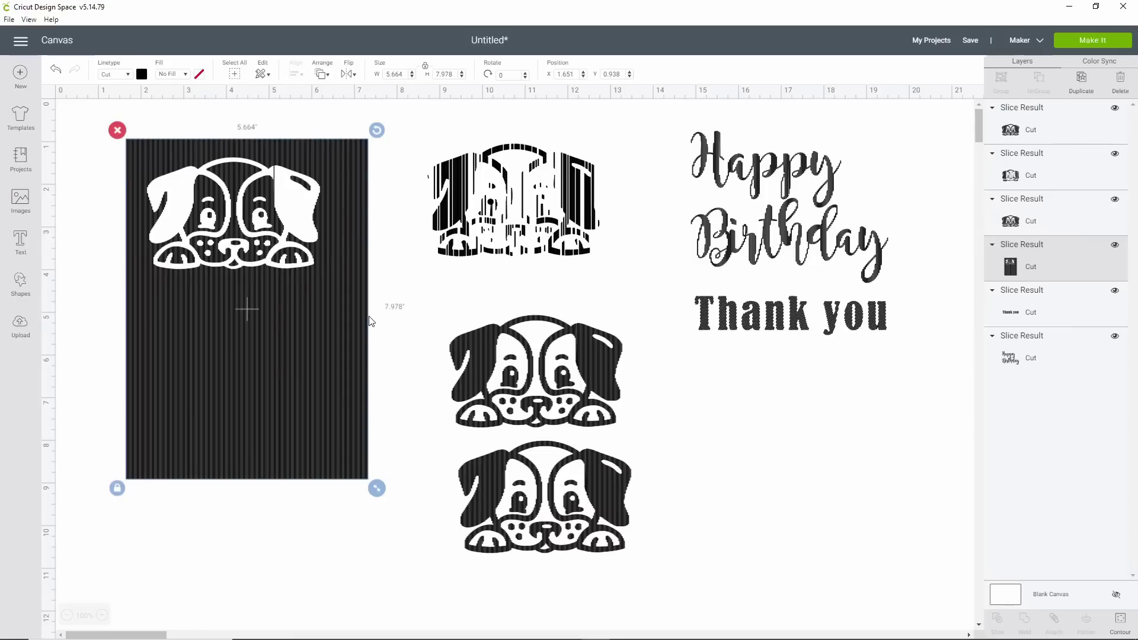
key(Delete)
click(576, 199)
key(Delete)
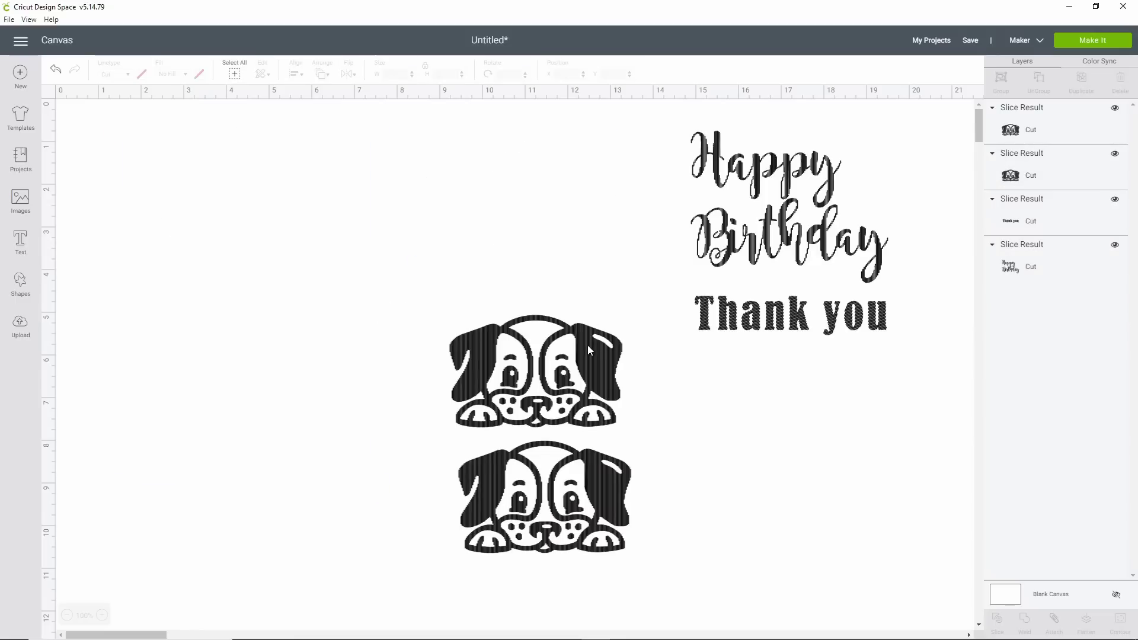
click(590, 354)
key(Delete)
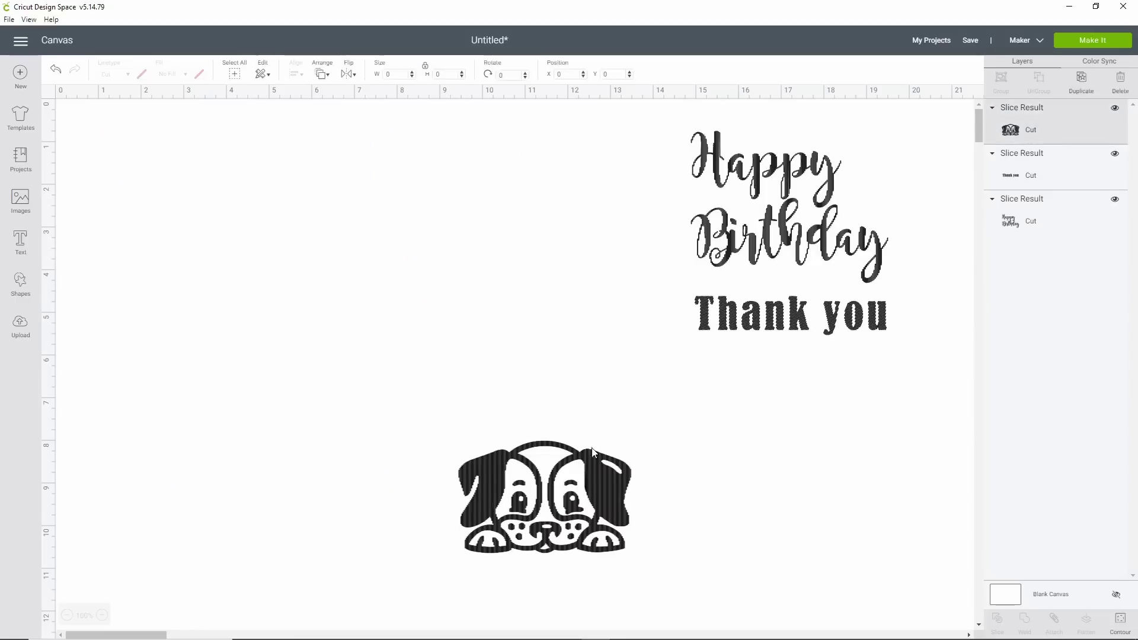
drag(587, 478, 625, 196)
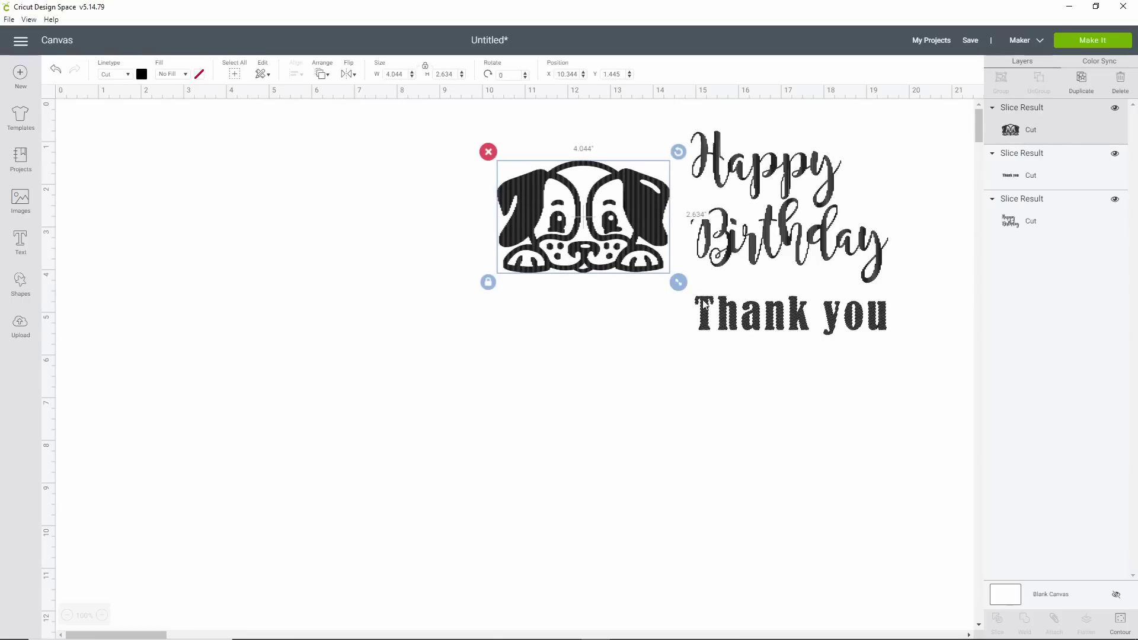
Move Thank you to the dog's lower left, and change the linetype of Thank you, the dog and Happy Birthday to Draw
drag(769, 323, 382, 310)
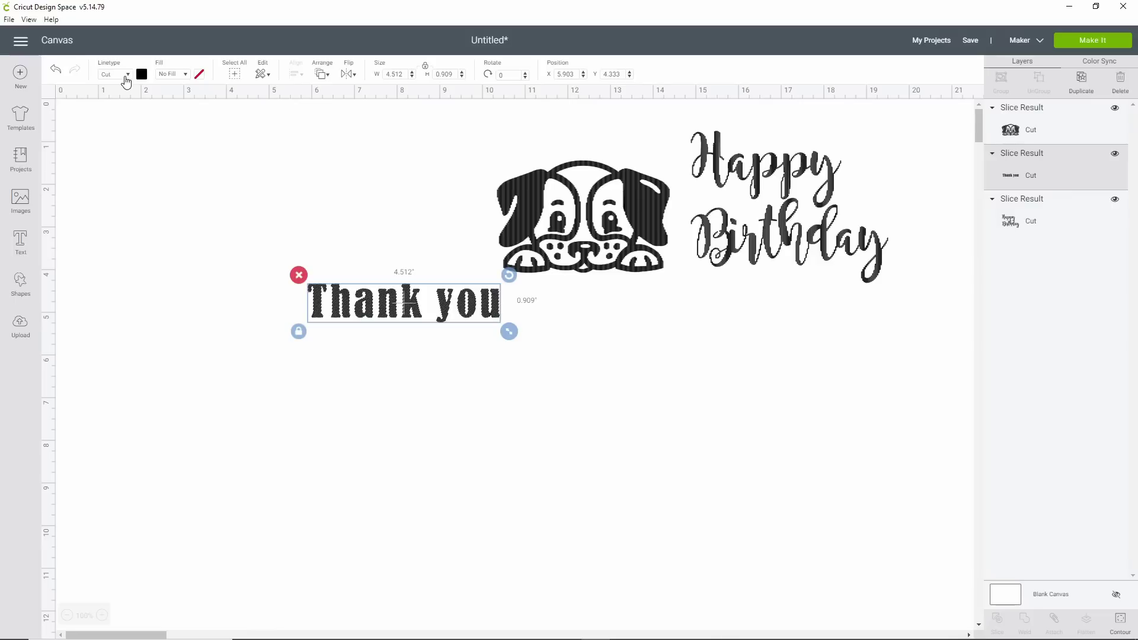
click(125, 76)
click(121, 110)
click(572, 206)
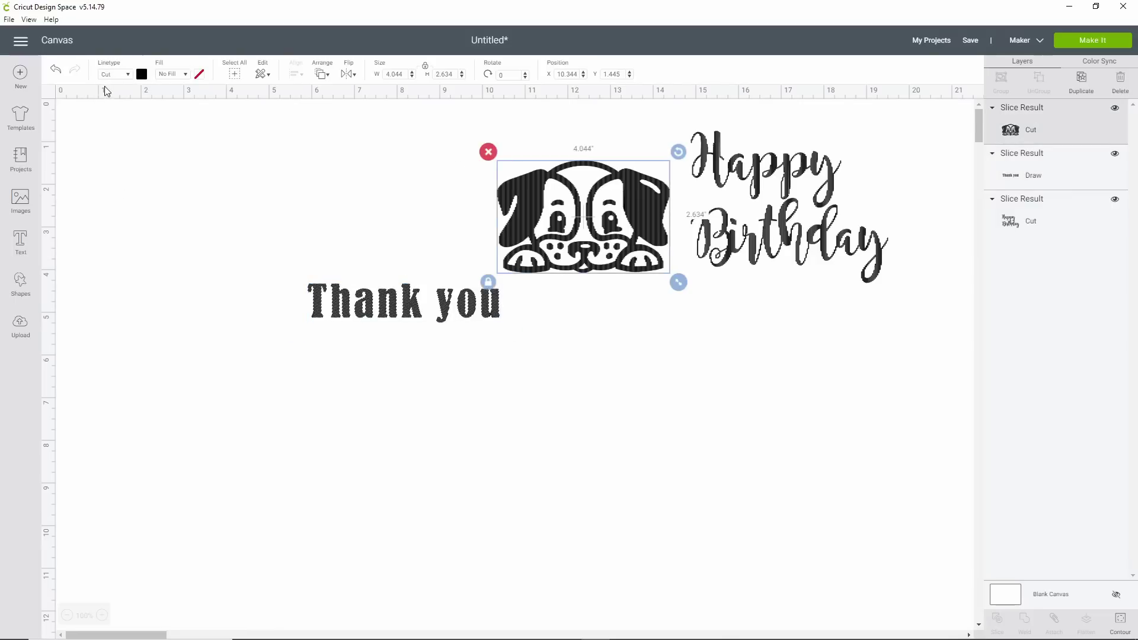
click(119, 76)
click(121, 110)
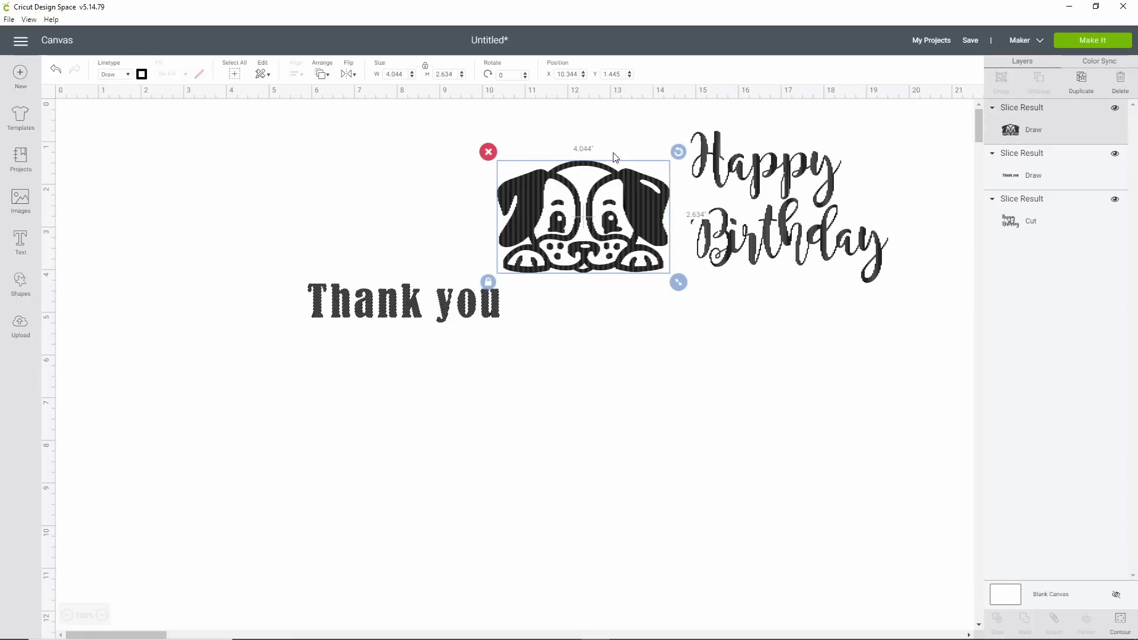
click(826, 173)
click(122, 76)
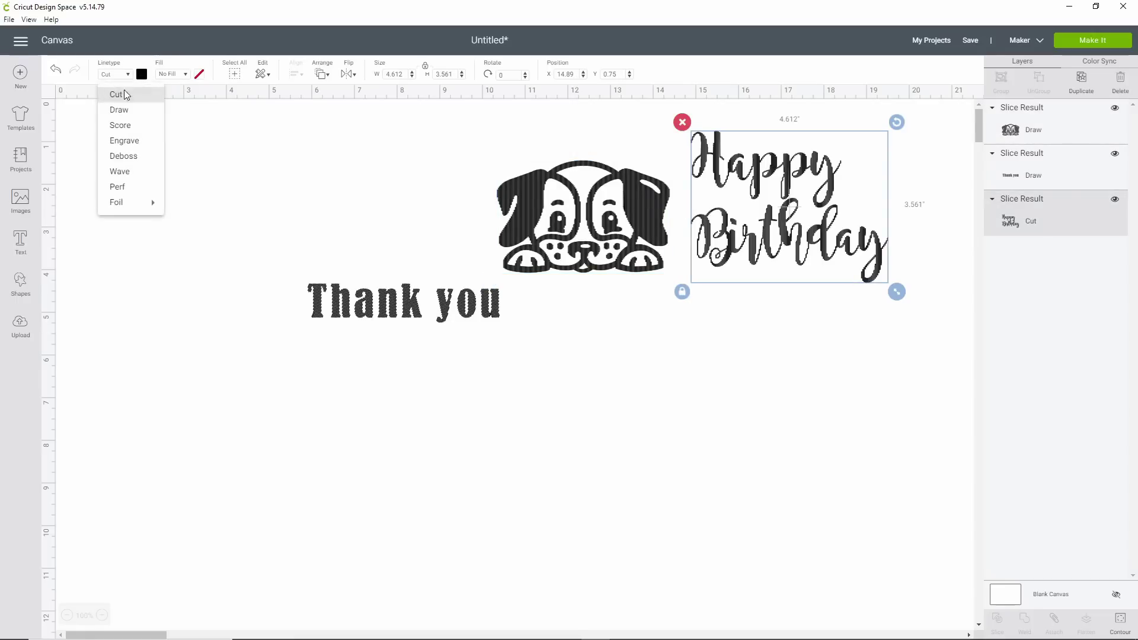
click(120, 110)
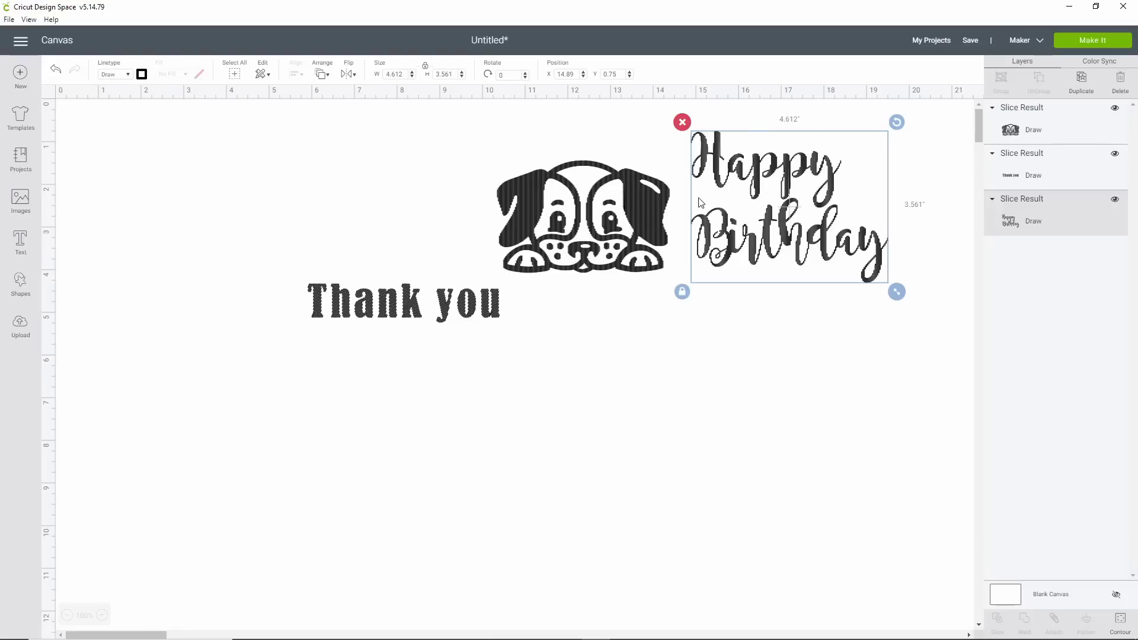
Set the pen color of Happy Birthday to Red
click(142, 74)
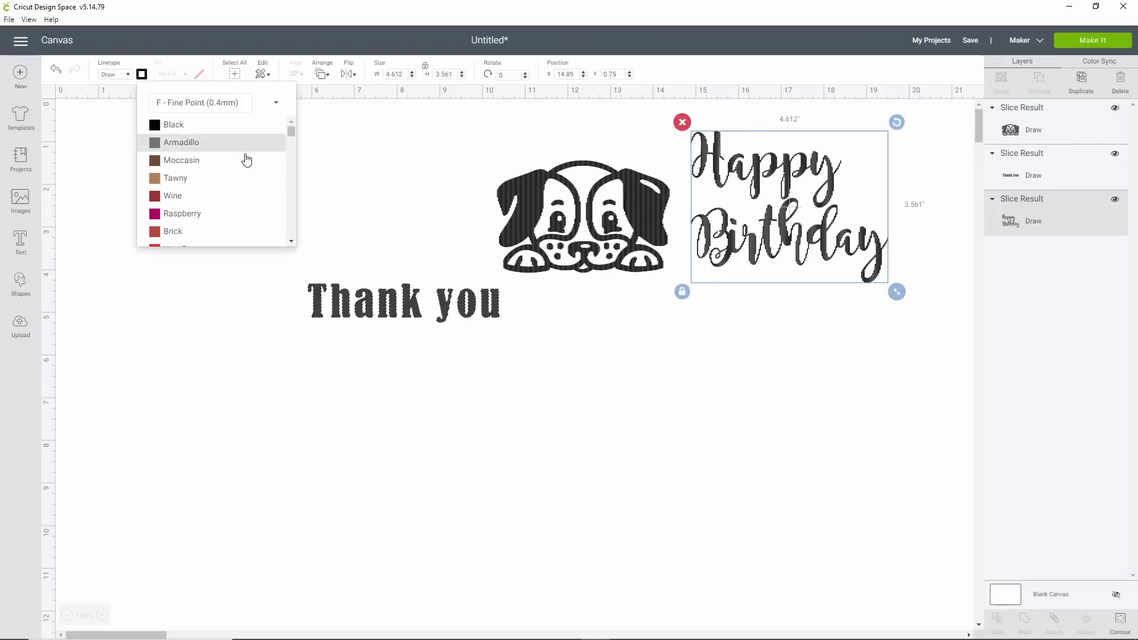
scroll(234, 178, down, 1)
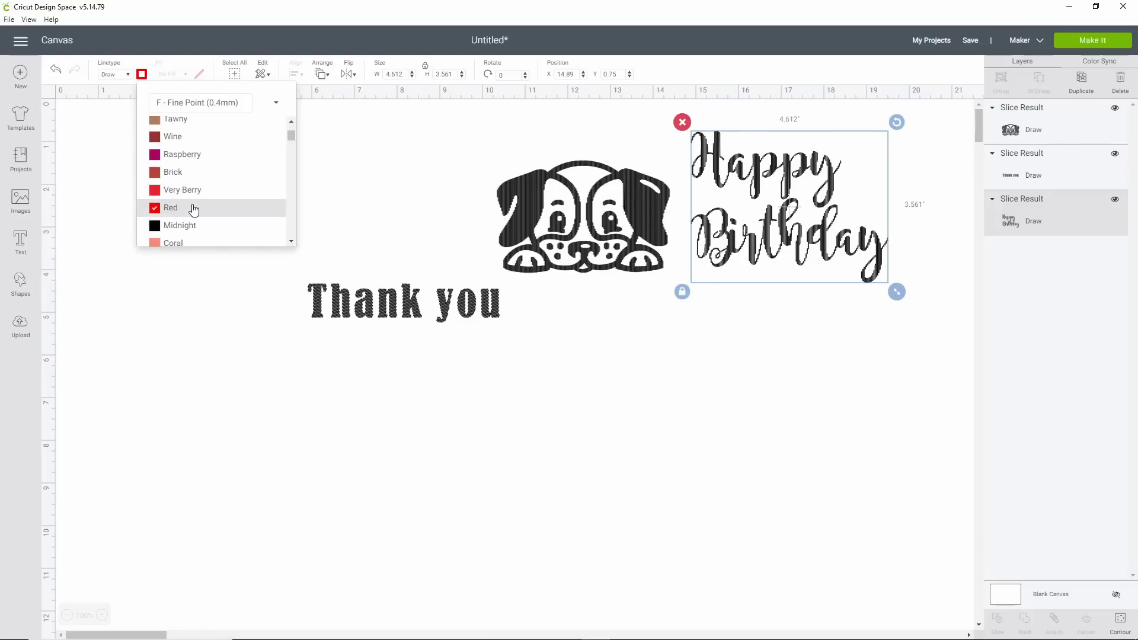
click(194, 209)
Set the pen color of the lined dog to Purple
click(584, 217)
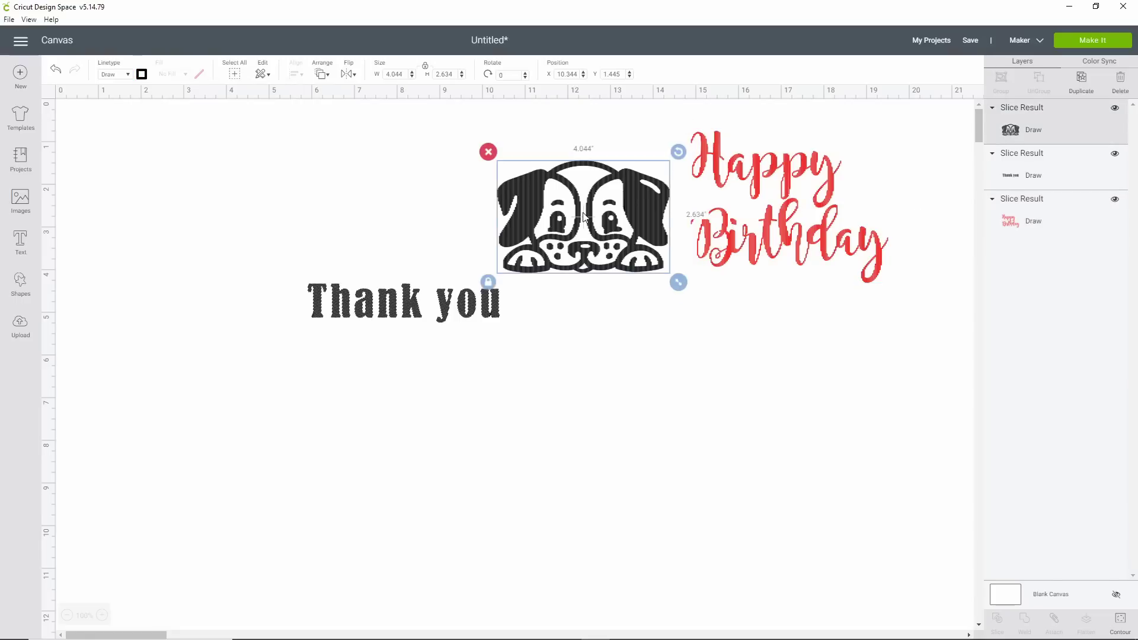
click(142, 75)
scroll(203, 175, down, 3)
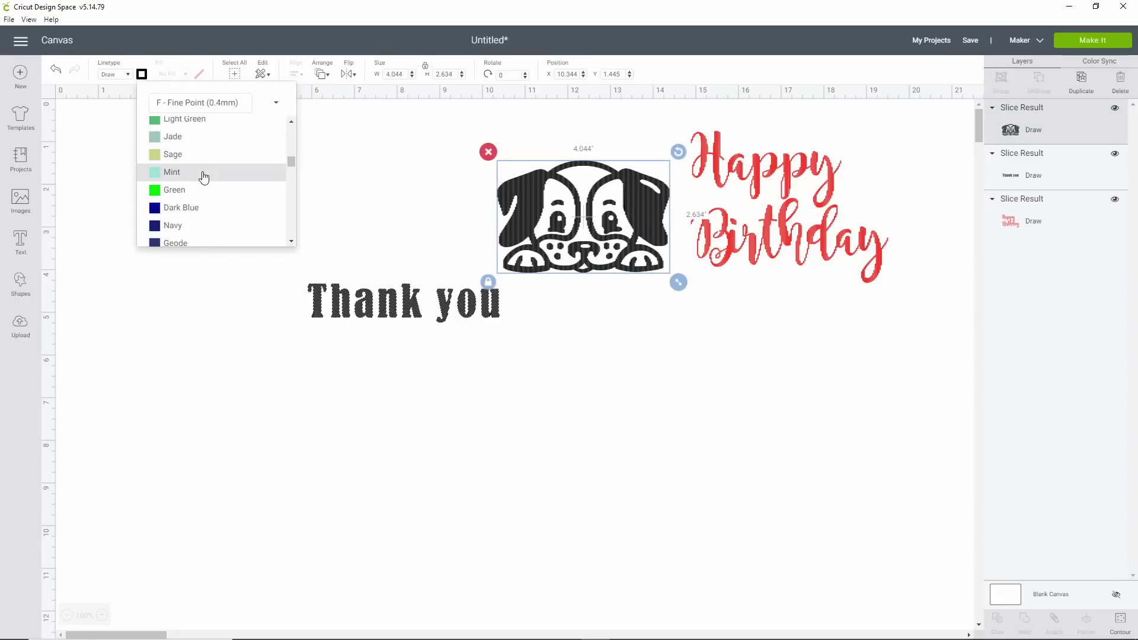
scroll(204, 176, down, 5)
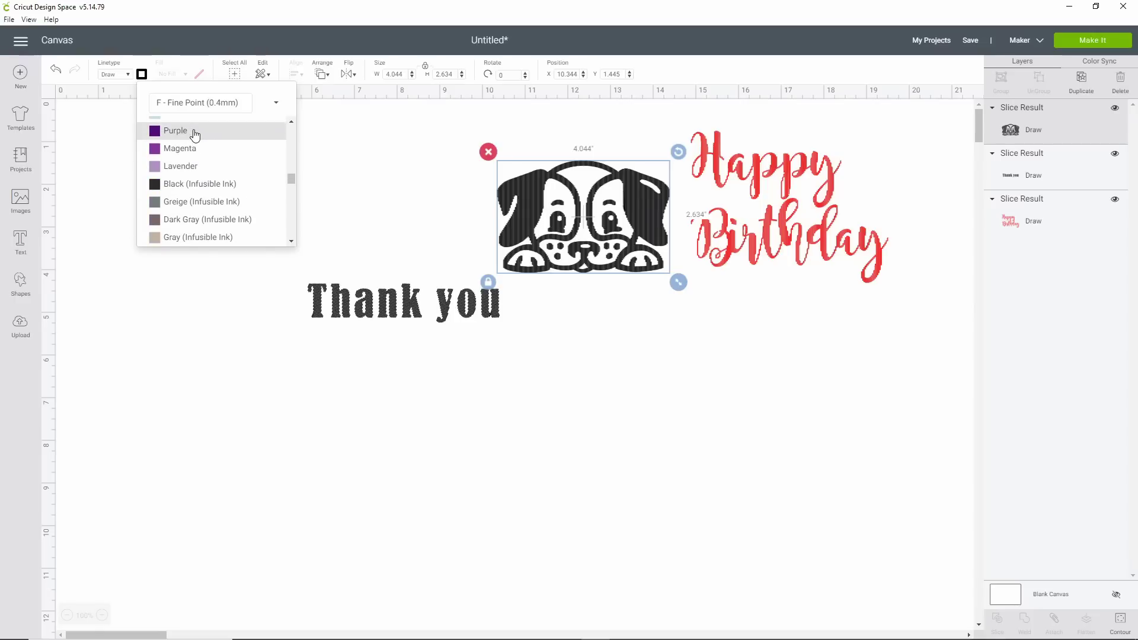
click(194, 134)
Check the pen color assigned to Thank you
click(415, 310)
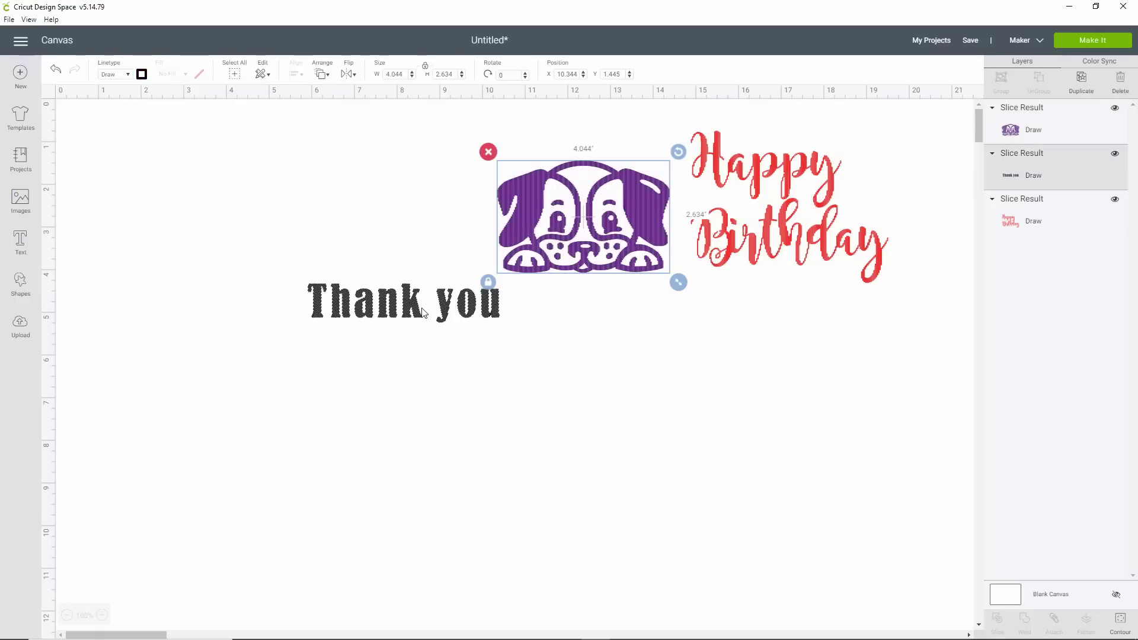
click(144, 74)
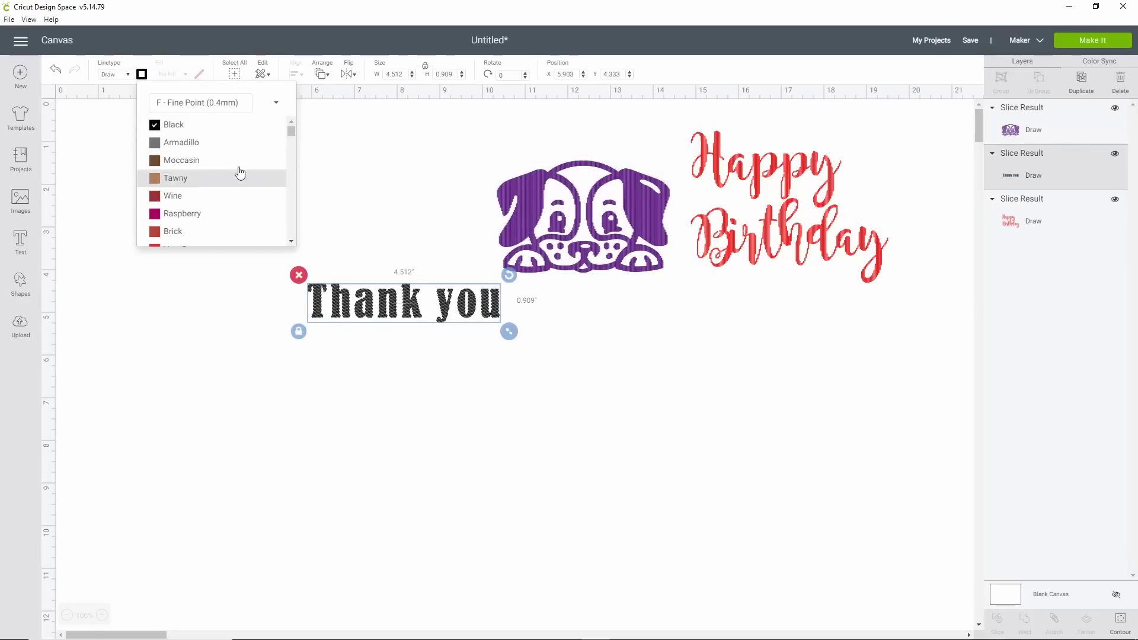
click(442, 197)
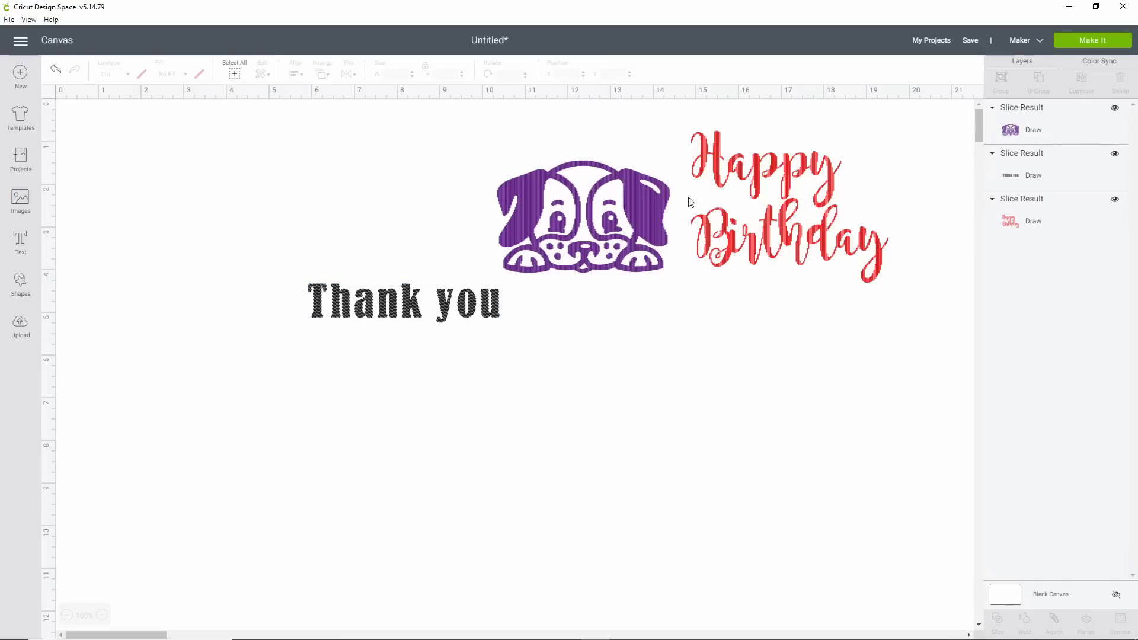
Stack the lined dog, Thank you and Happy Birthday in one column near the canvas's left edge, with the dog on top
drag(608, 228, 290, 216)
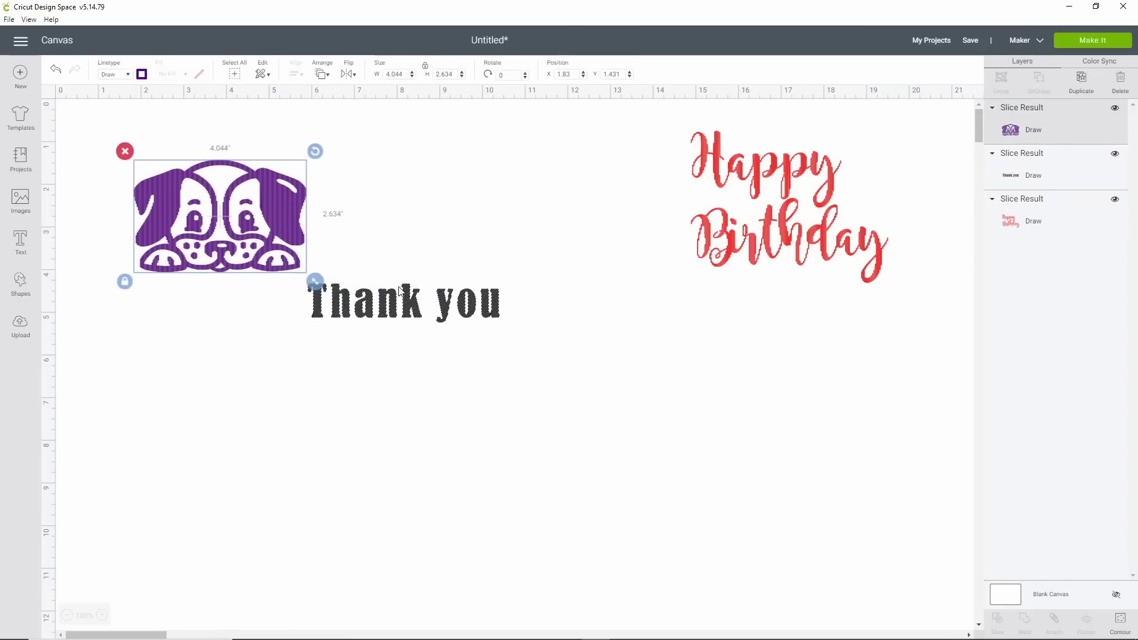
drag(400, 290, 223, 300)
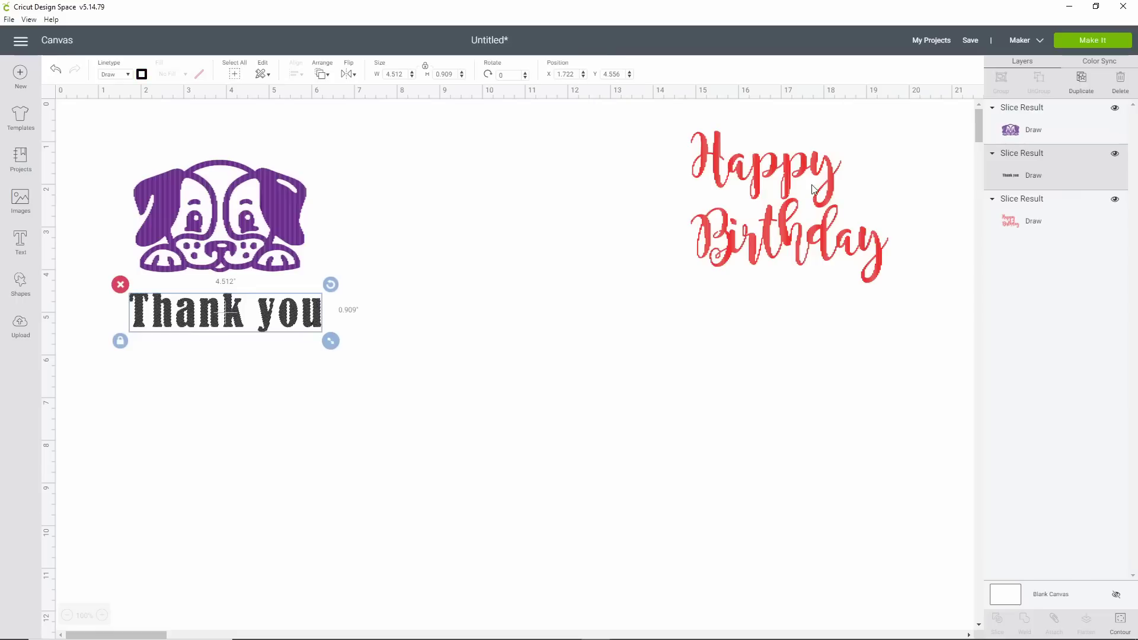
drag(814, 188, 256, 407)
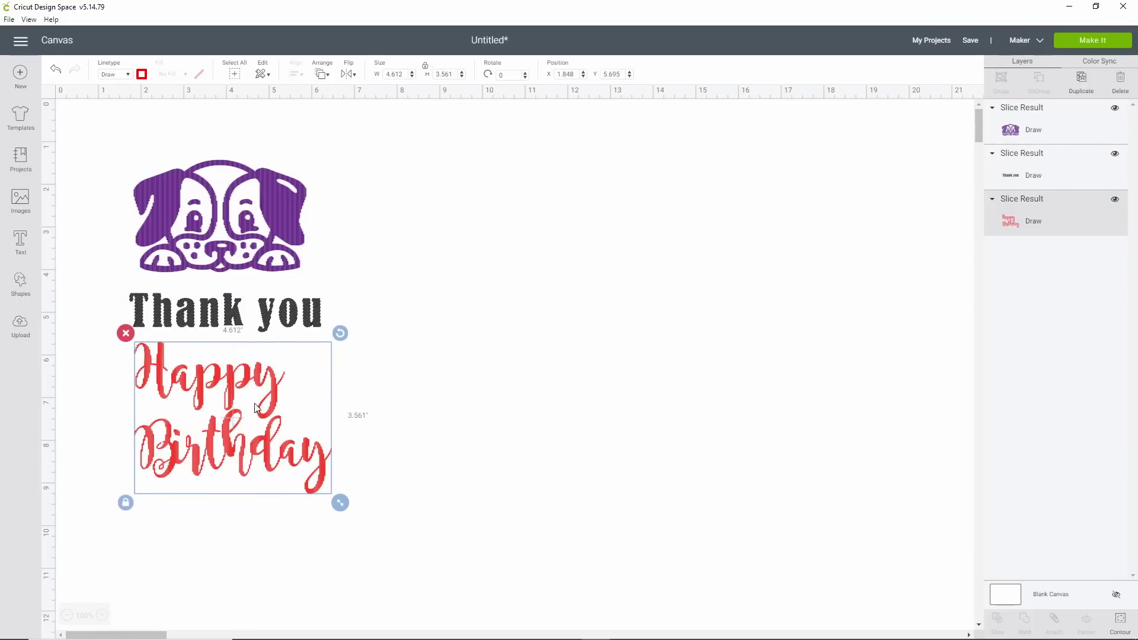
Attach the dog, Thank you and Happy Birthday together as one drawing layout
drag(396, 524, 186, 220)
drag(104, 150, 105, 152)
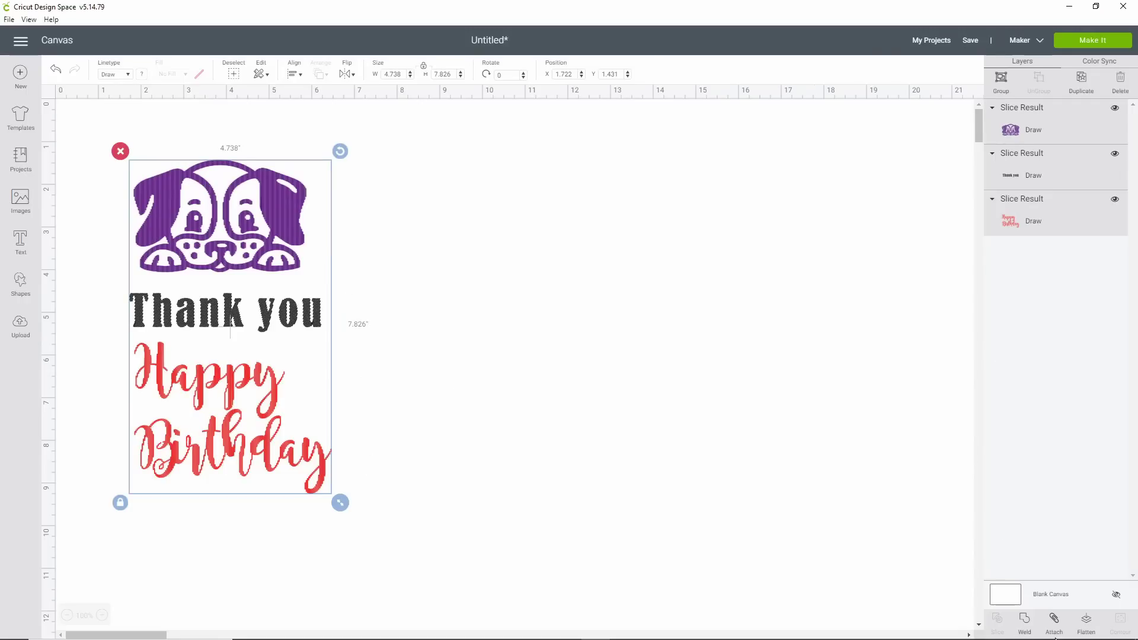
click(1056, 620)
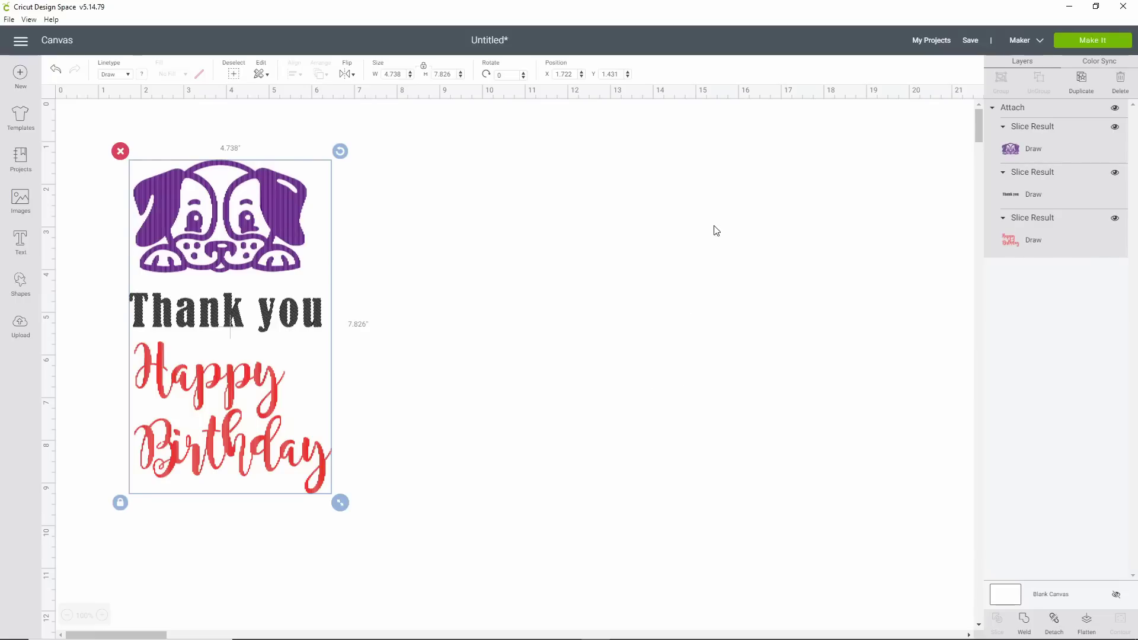
Send the attached design to be made on the 12" x 12" mat with Light Cardstock – 65 lb (176 gsm) as base material
click(1083, 45)
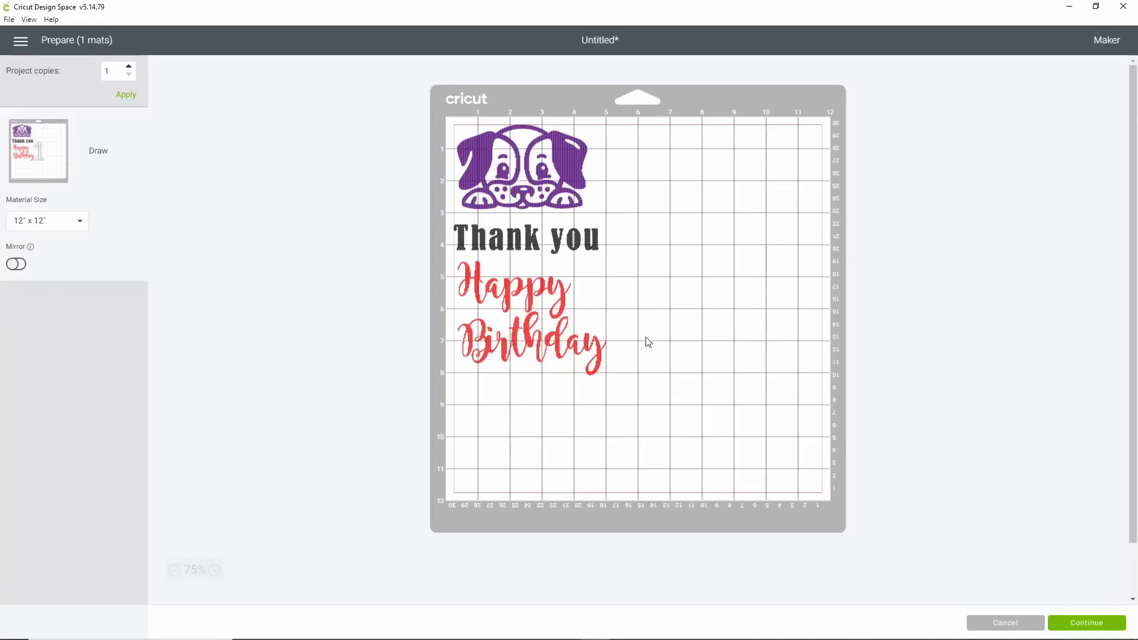
click(1080, 630)
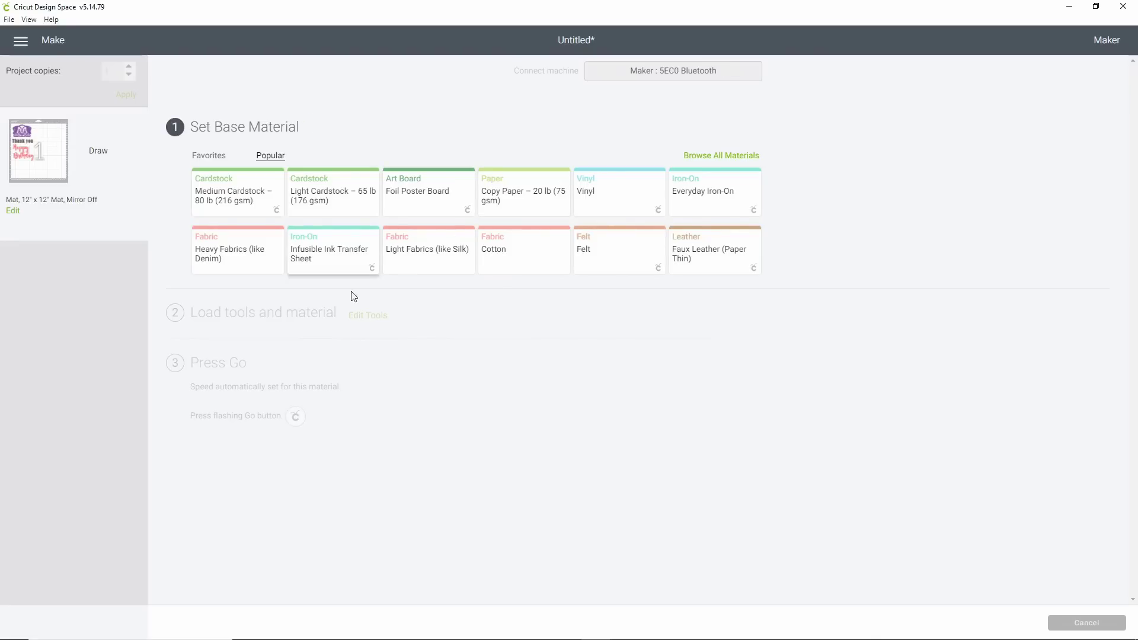
click(330, 188)
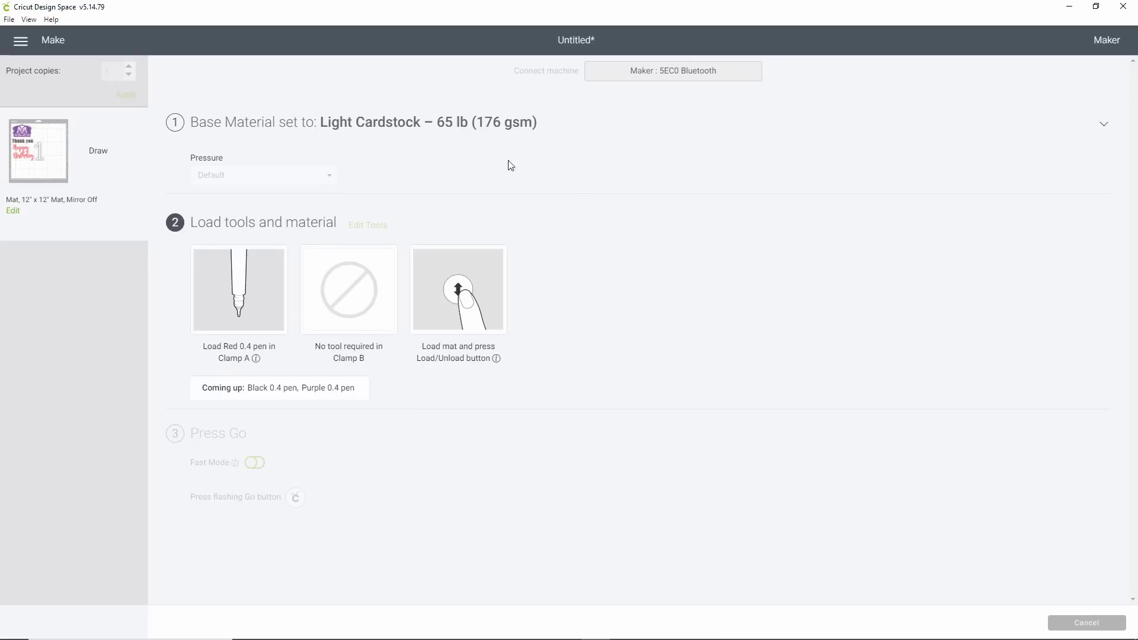